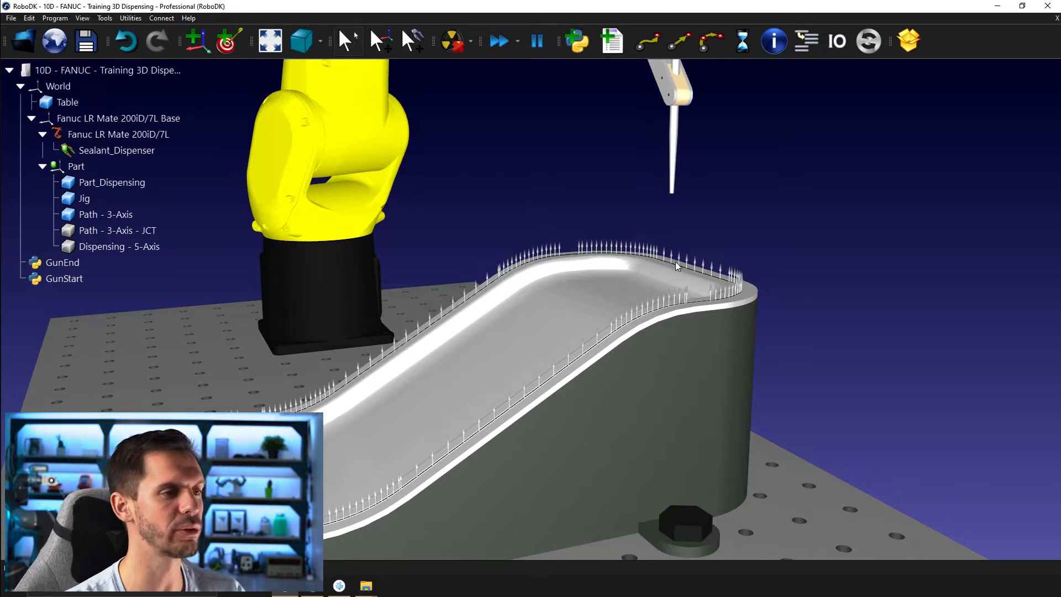
Create a new curve follow project and close its settings window
scroll(667, 258, "up", 1)
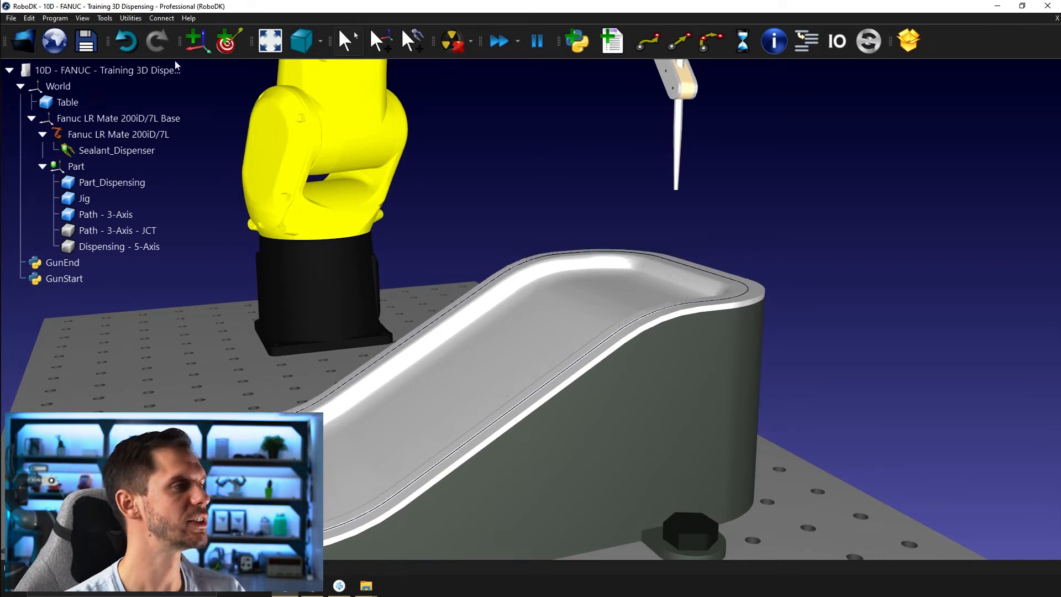
left_click(133, 19)
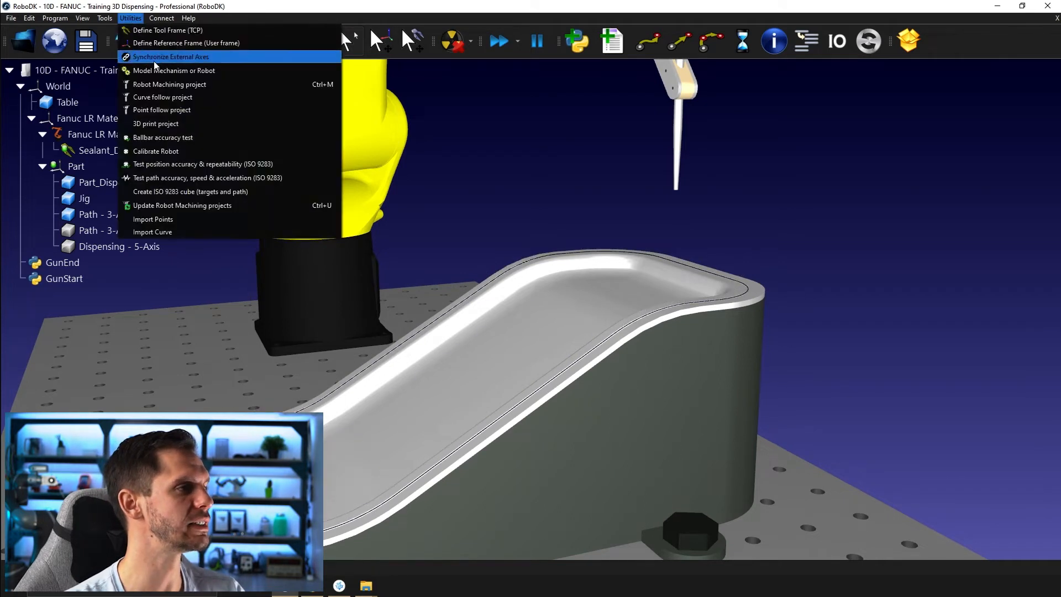
left_click(165, 98)
left_click_drag(592, 284, 773, 120)
left_click(987, 111)
Rename the new curve follow project as "Path_3_Axis settings"
left_click(18, 289)
left_click(41, 290)
left_click_drag(67, 294, 26, 296)
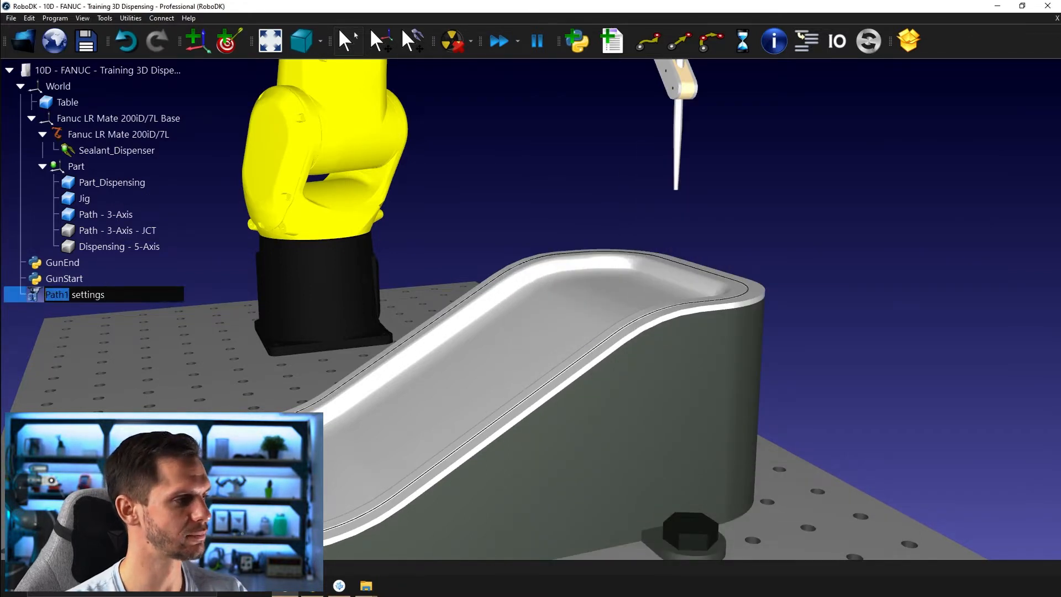
key("BackSpace")
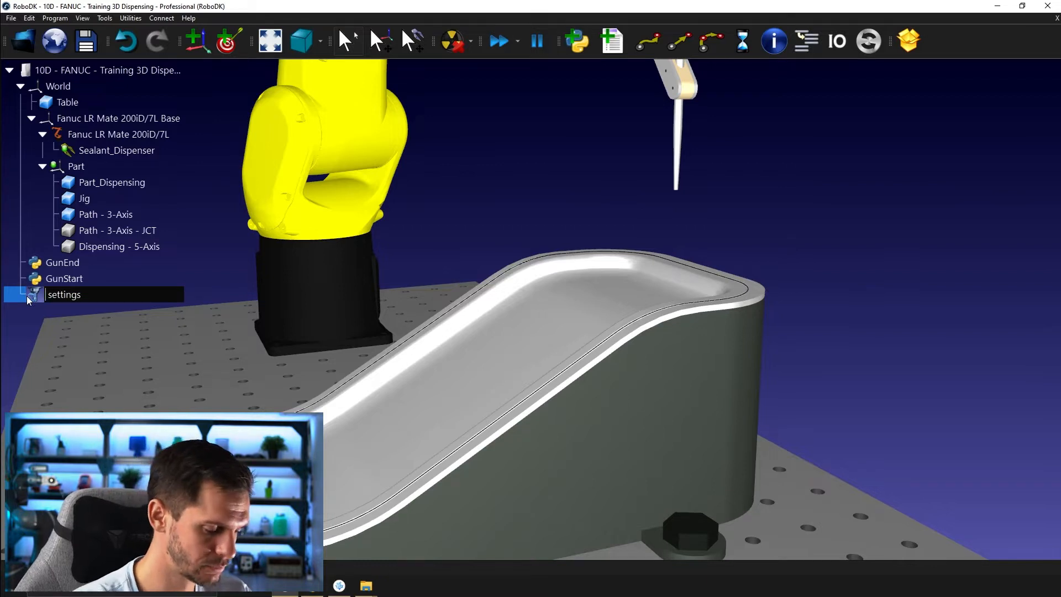
type("/")
key("BackSpace")
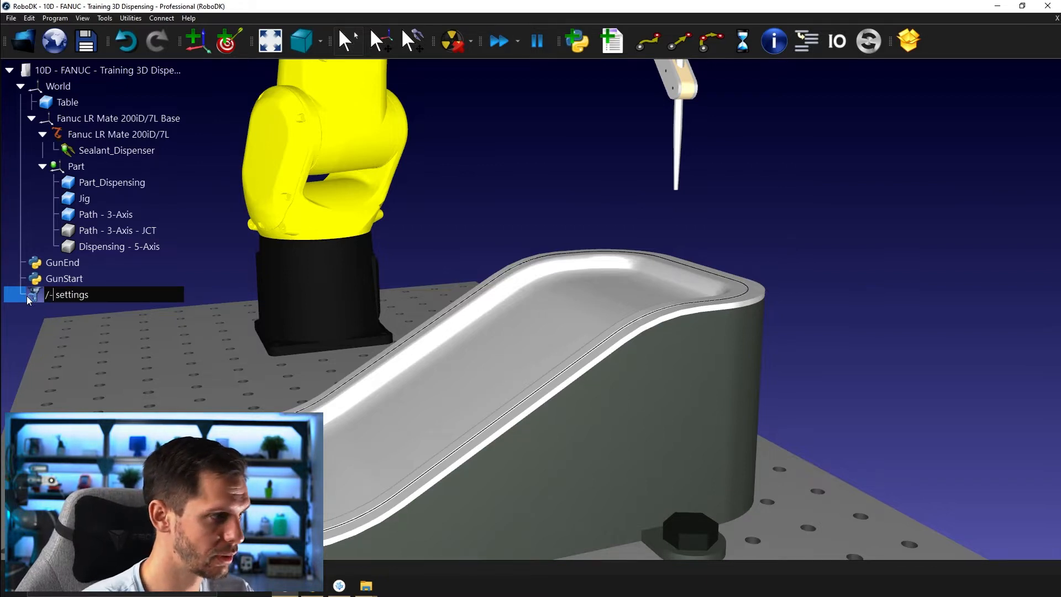
type("3")
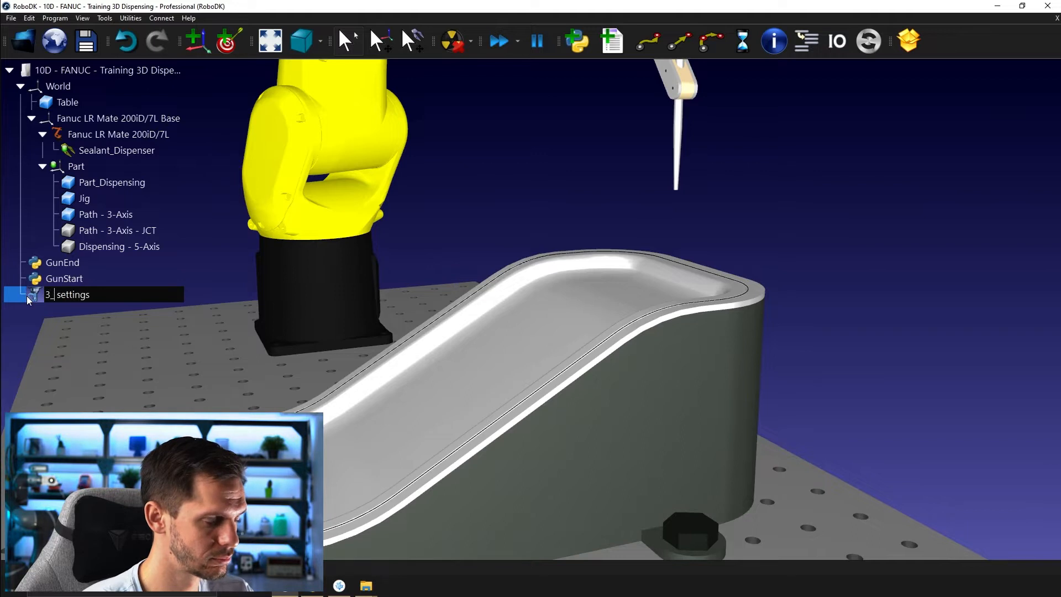
key("BackSpace")
type("Path _3_AX")
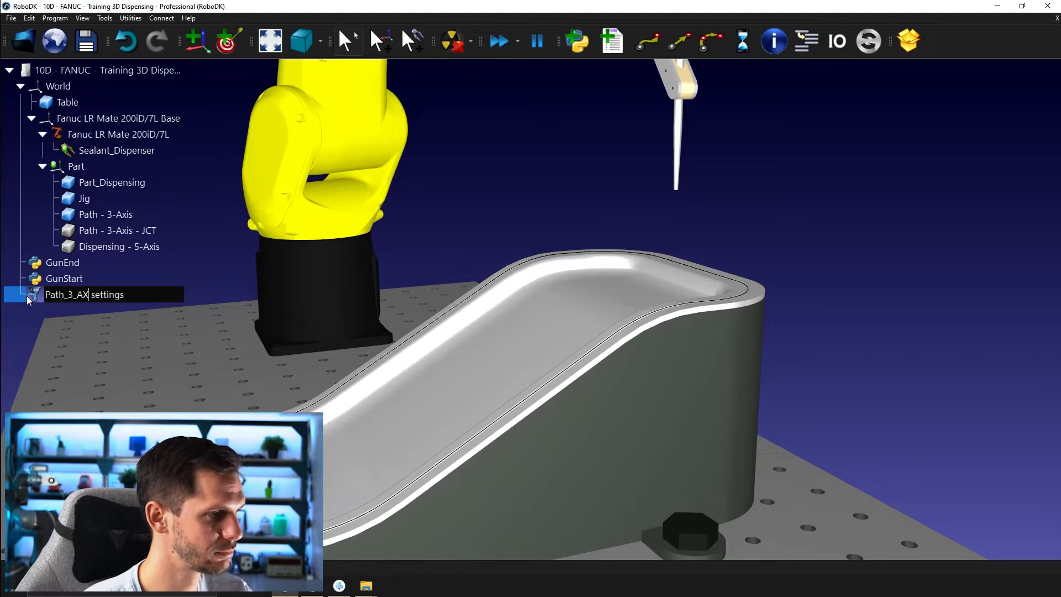
type("is")
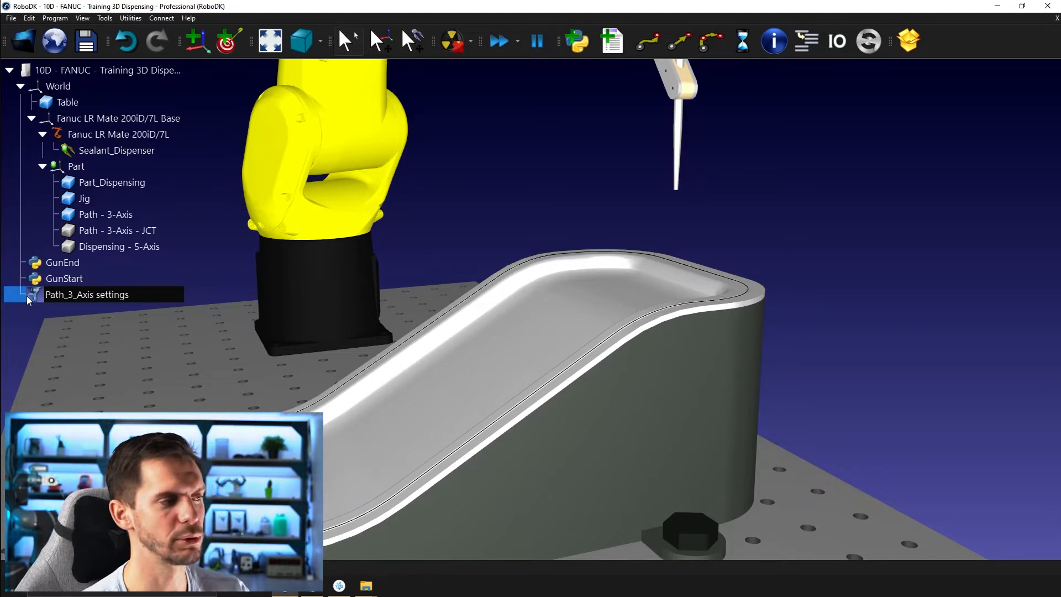
key("ctrl+a")
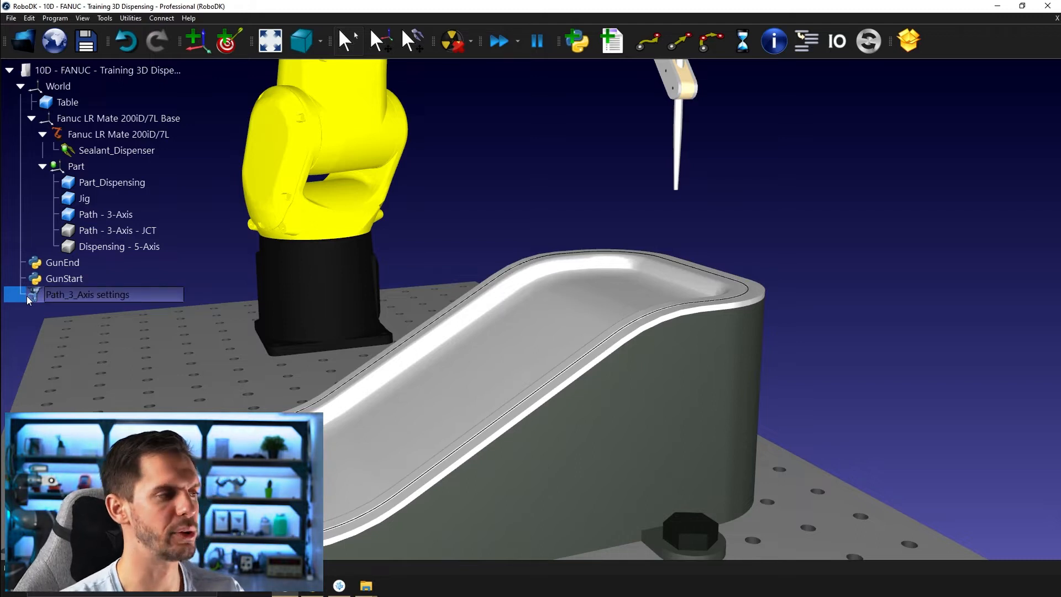
key("Return")
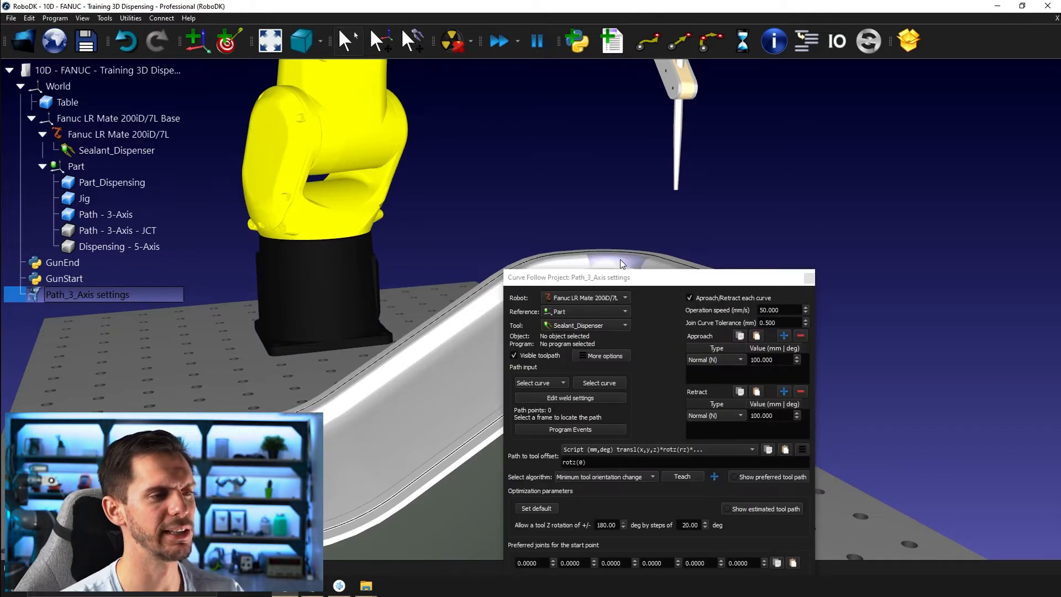
Select the closed Path - 3-Axis curve along the part's rim as the project's path input
left_click_drag(638, 270, 892, 71)
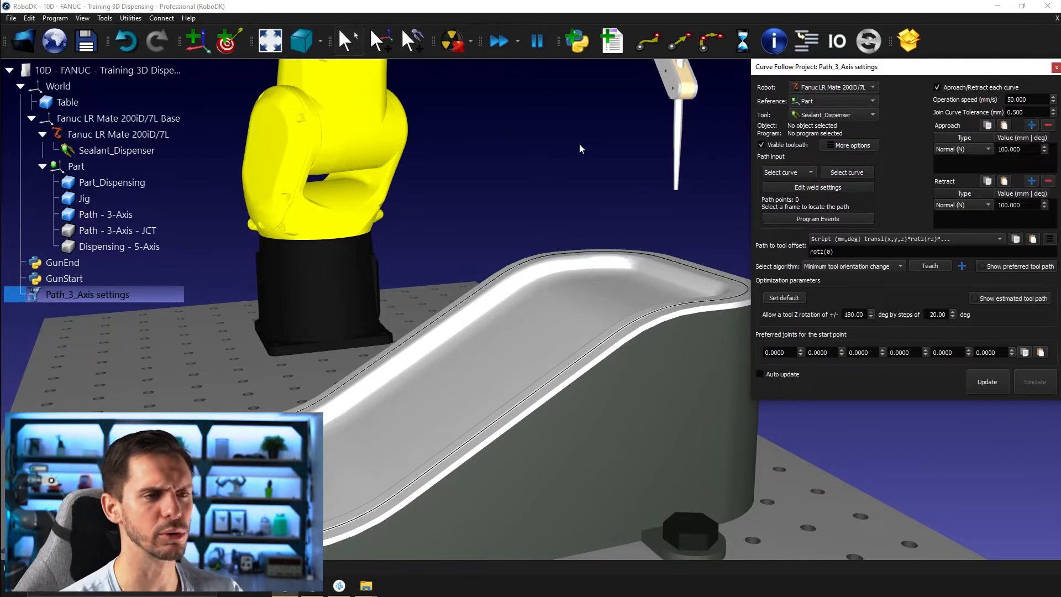
scroll(612, 159, "up", 3)
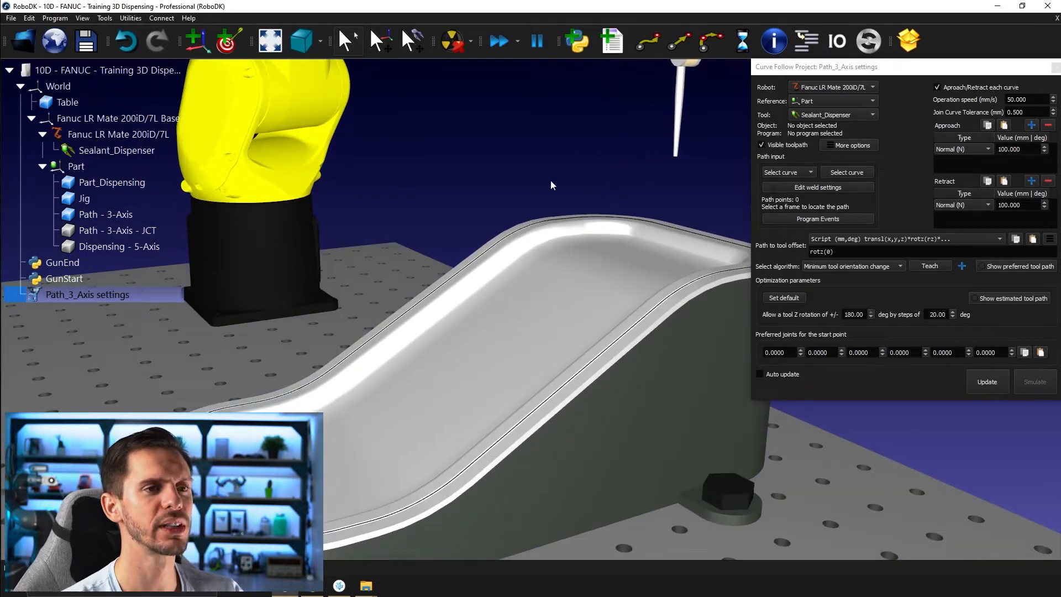
left_click(854, 171)
left_click(697, 223)
left_click_drag(704, 223, 631, 265)
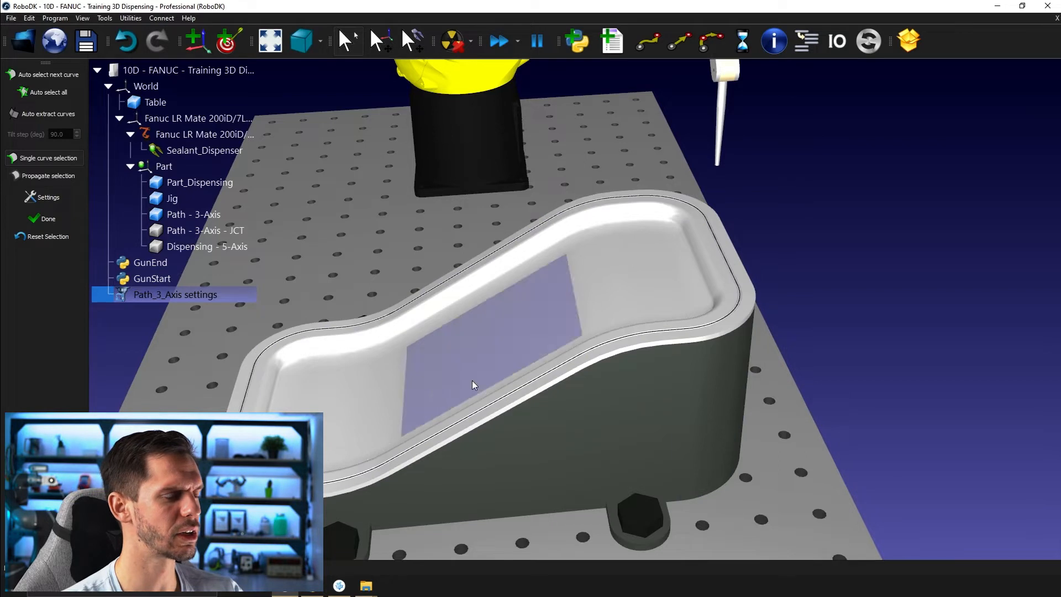
left_click(725, 264)
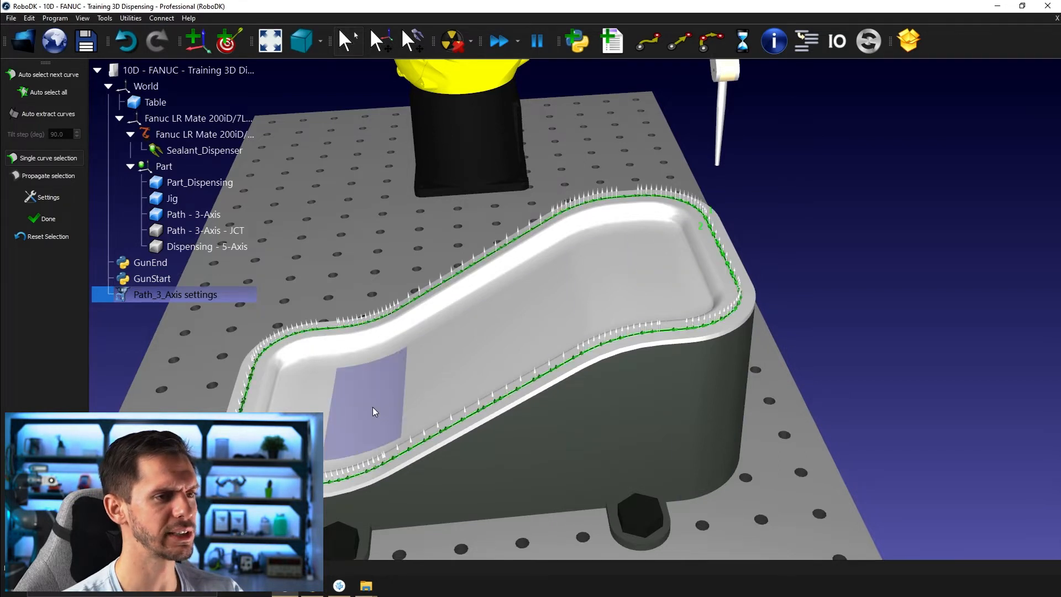
scroll(709, 176, "up", 5)
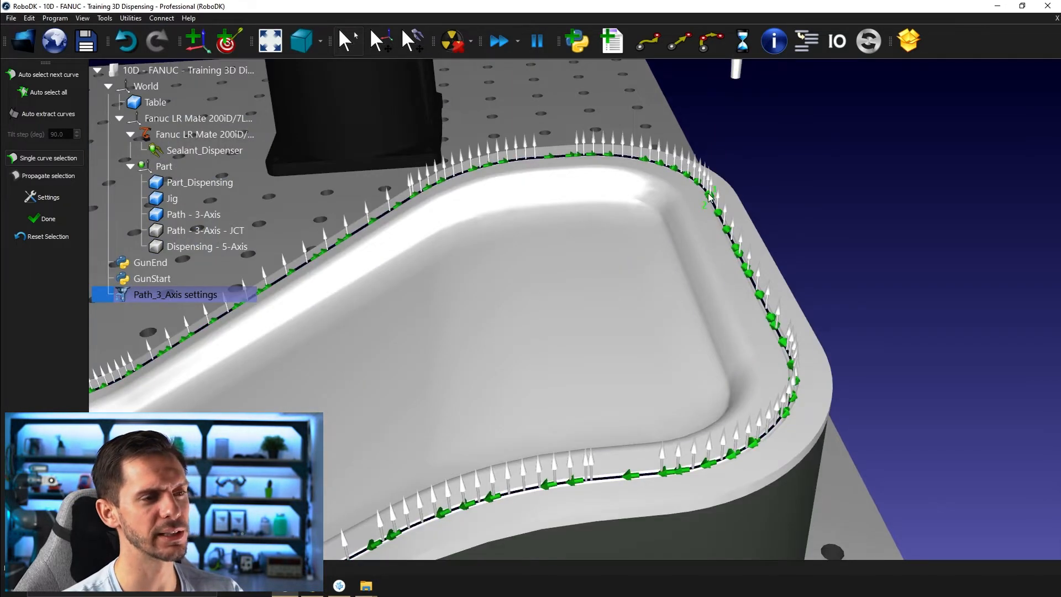
scroll(703, 210, "down", 5)
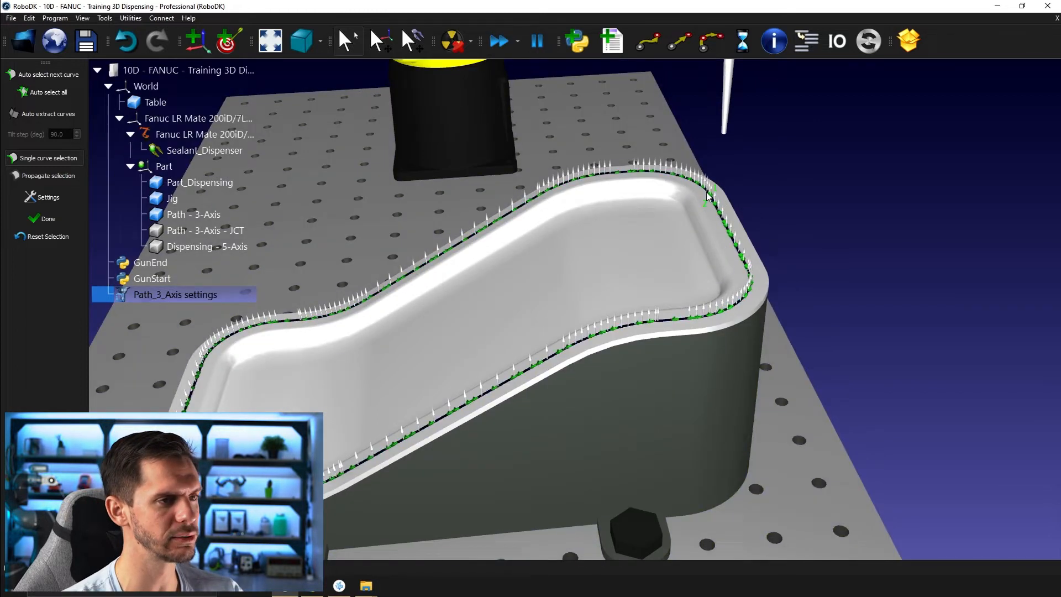
left_click(44, 218)
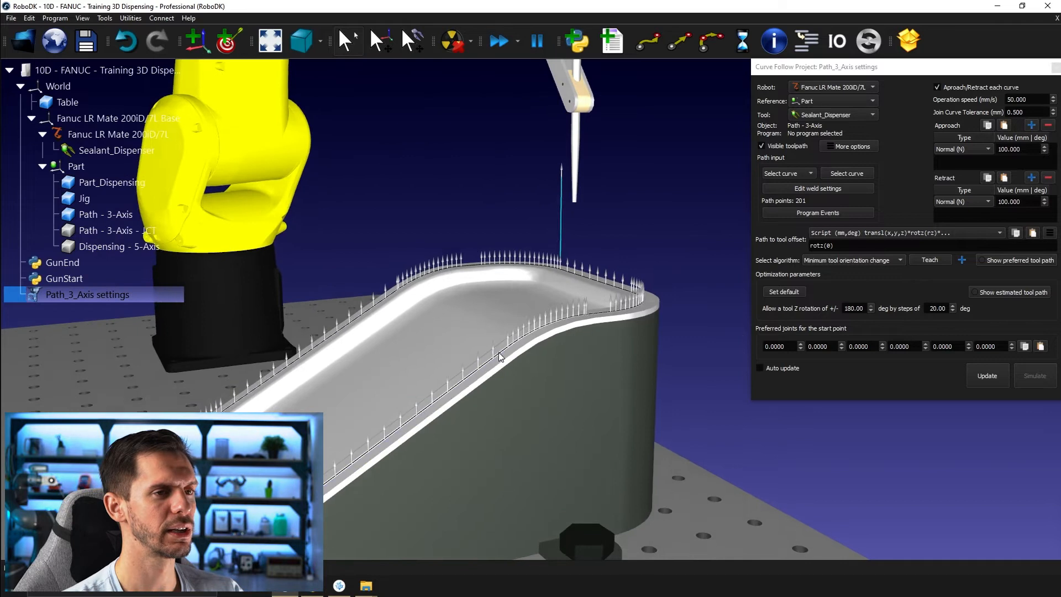
Change the approach type to [N,T,S] with values 50, 50 and 0 mm
middle_click_drag(499, 353, 587, 289)
scroll(588, 313, "down", 2)
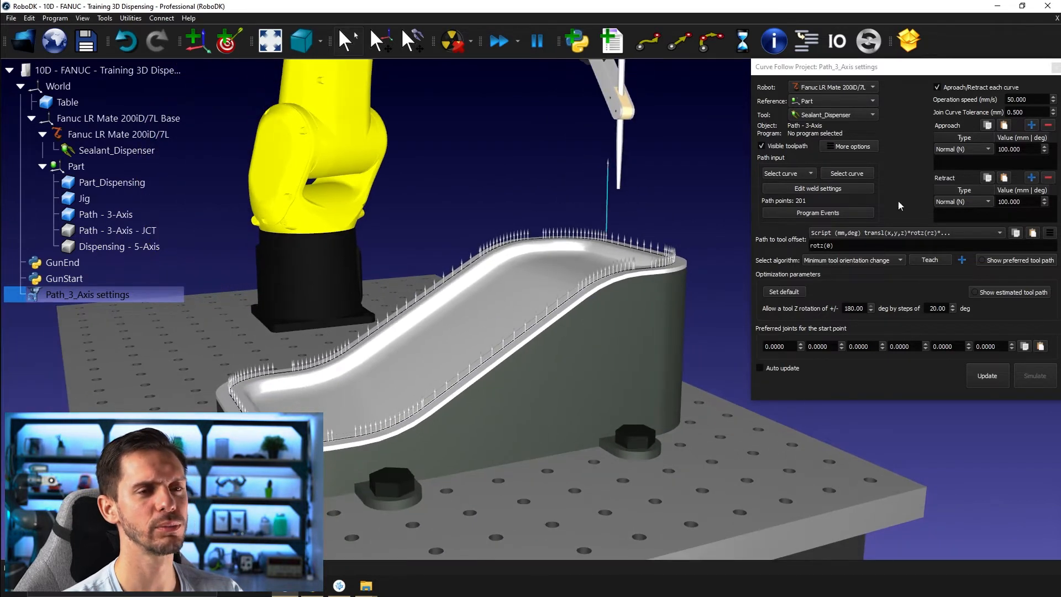
left_click(964, 149)
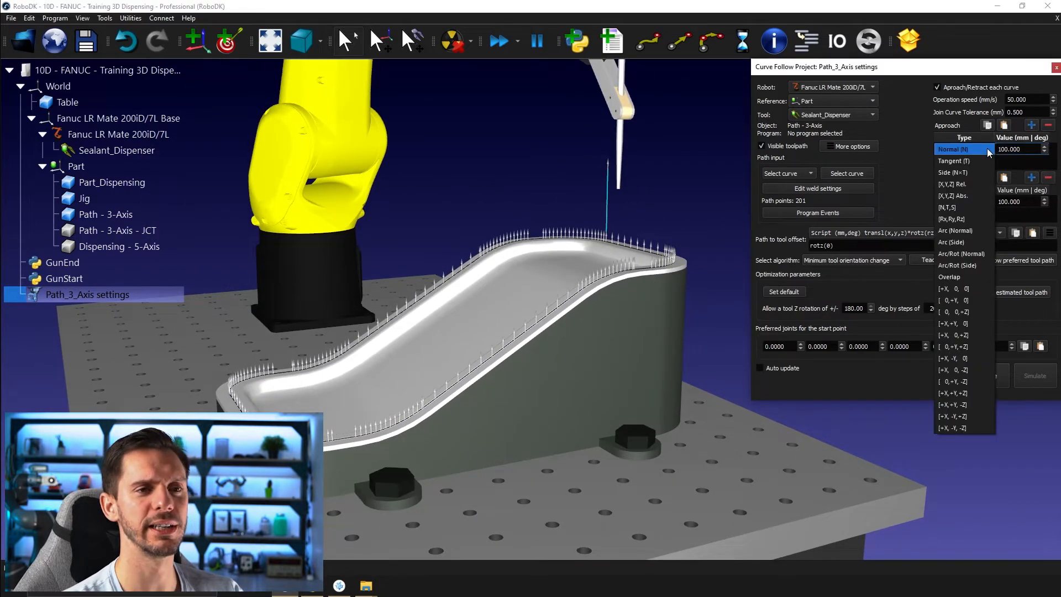
left_click(971, 201)
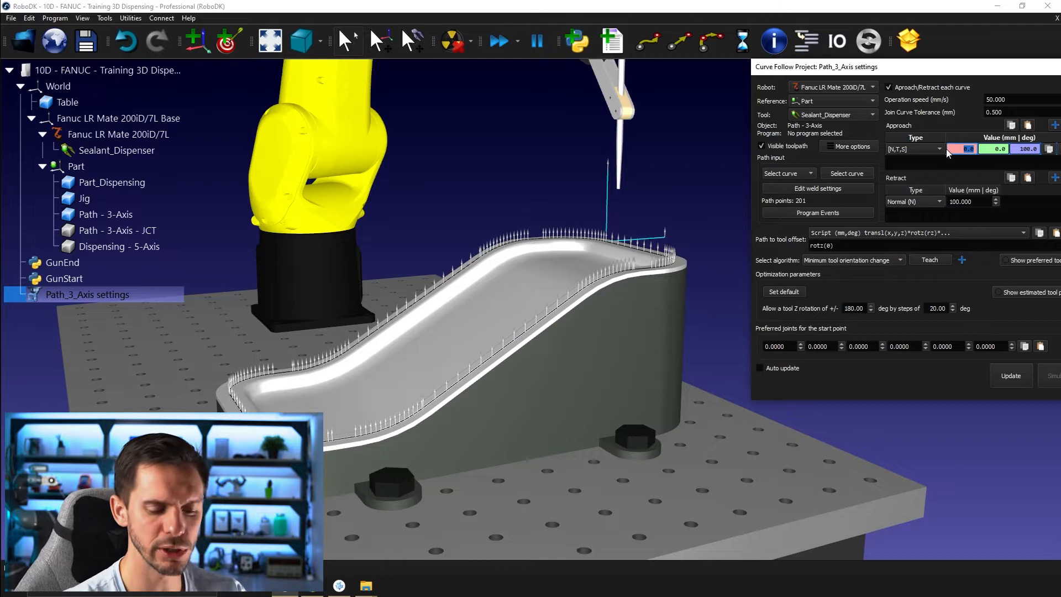
key("Tab")
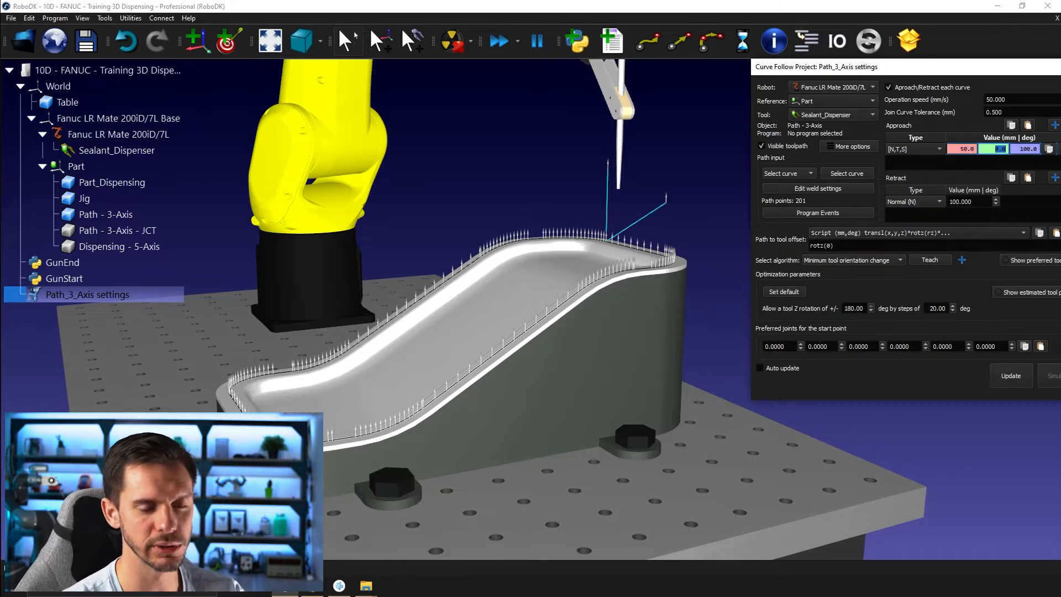
key("Tab")
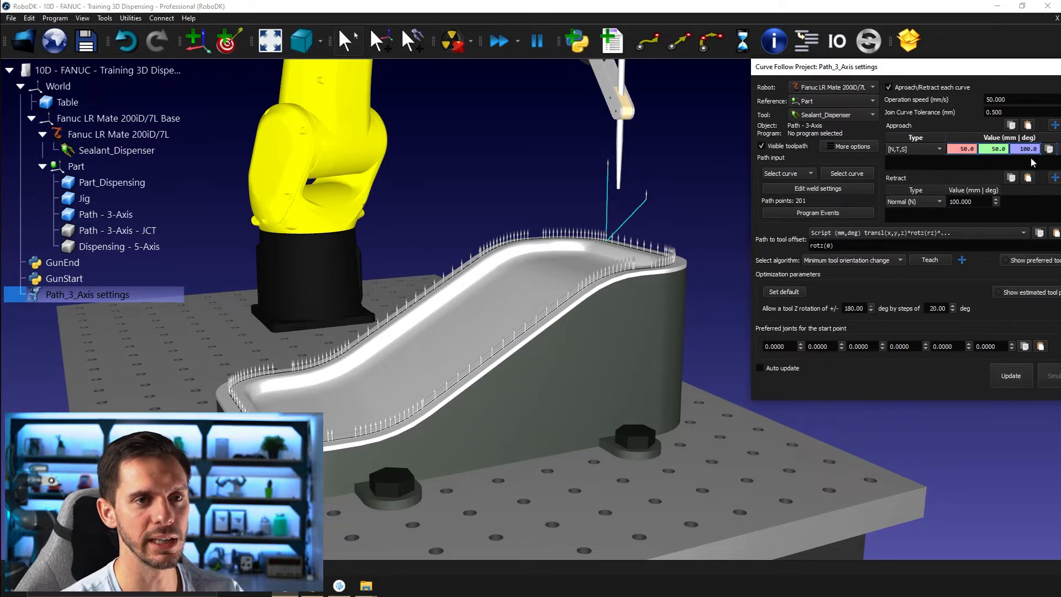
type("0")
key("Return")
Add a second approach move, Normal (N) of 50 mm, and copy the approach moves to the retract
mouse_move(917, 67)
left_mouse_down()
mouse_move(861, 66)
mouse_move(896, 68)
left_mouse_up()
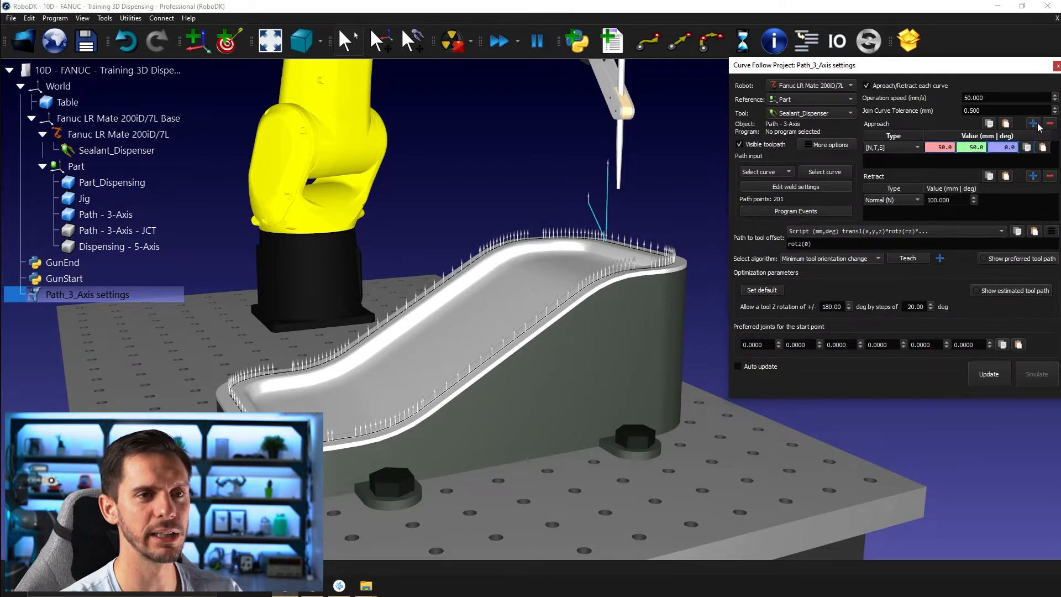
left_click(1033, 123)
left_click_drag(952, 161, 942, 161)
type("50.000")
left_click(993, 124)
left_click(1006, 184)
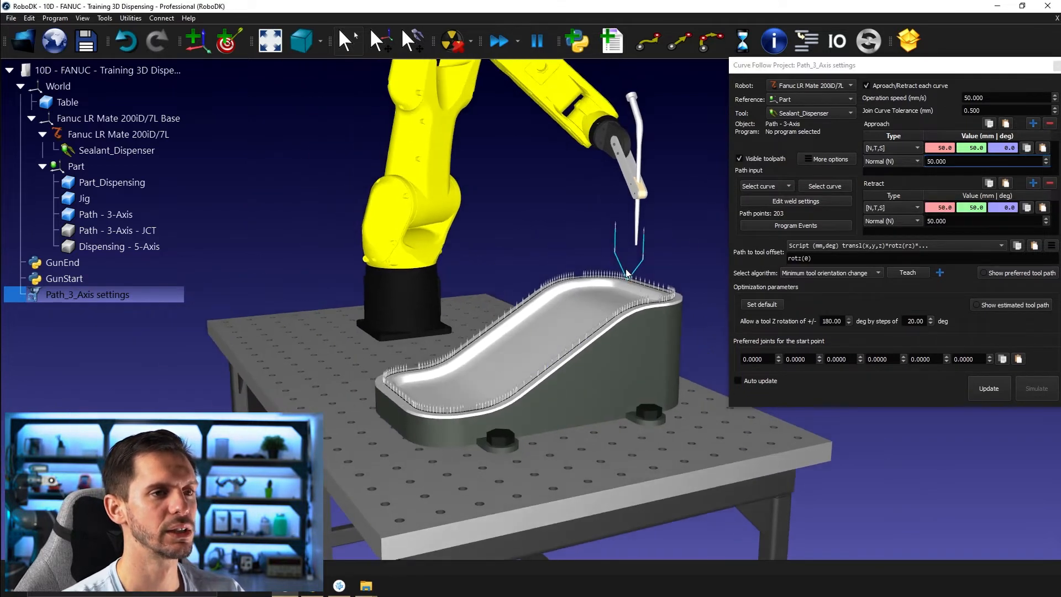
Enable the path start and path finish program events, and have path start call the GunStart program
left_click(788, 223)
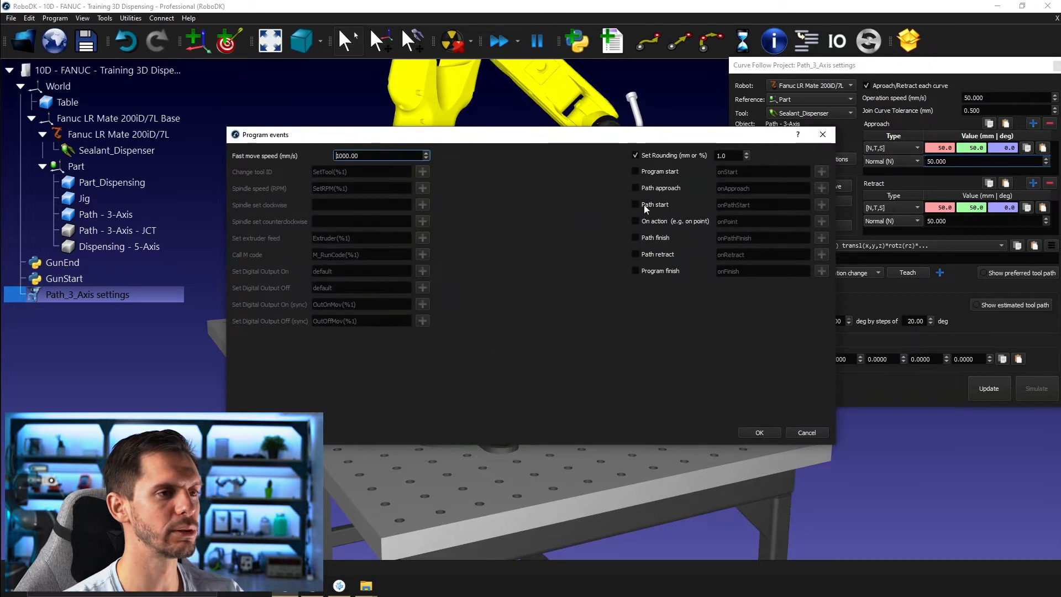
left_click(642, 204)
left_click(635, 238)
left_click(821, 205)
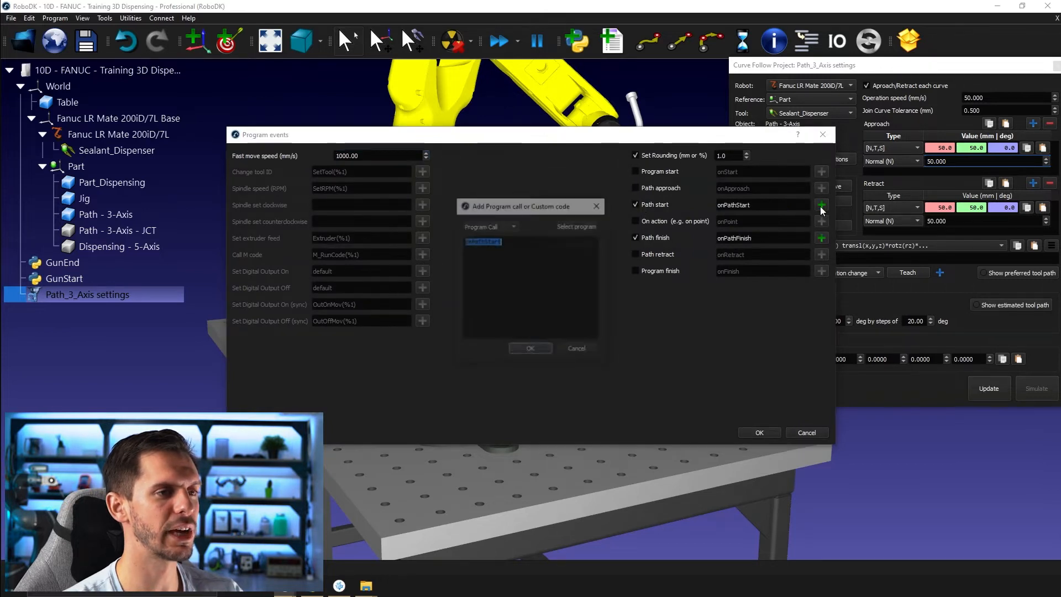
double_click(492, 227)
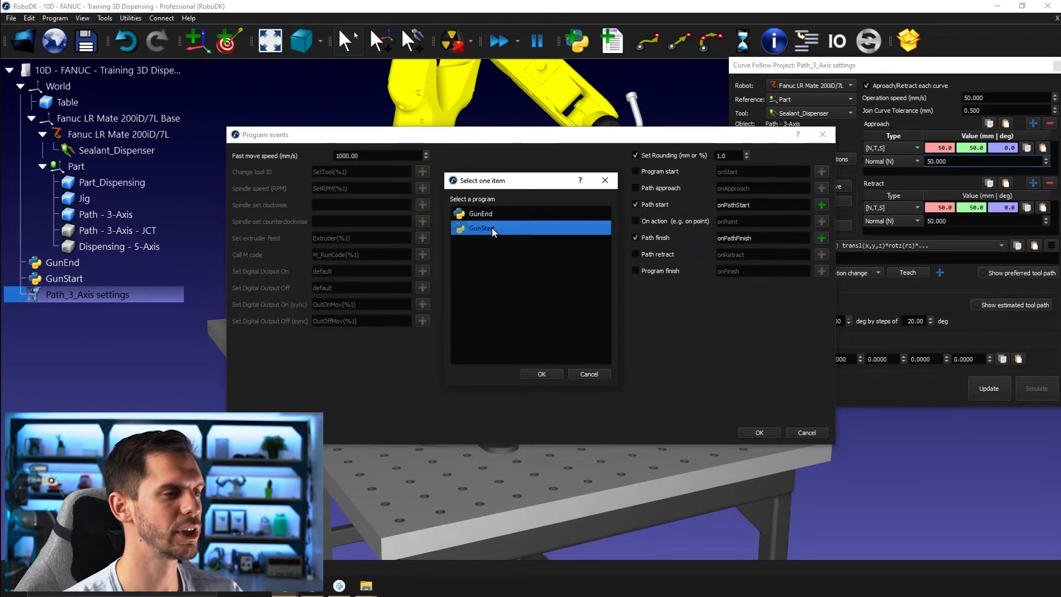
left_click(515, 353)
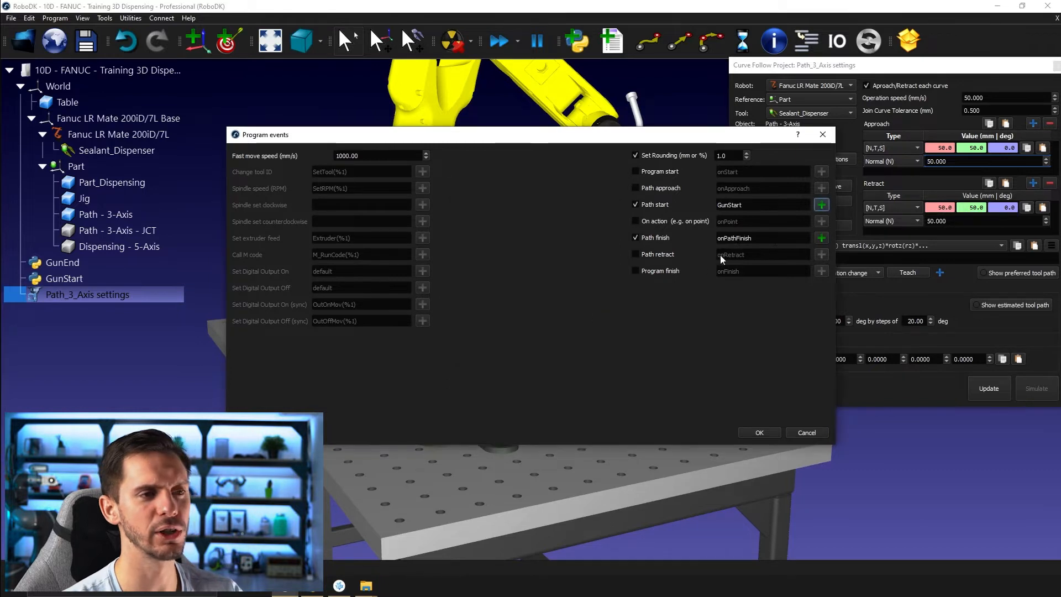
Have the path finish event call the GunEnd program and accept the program events
left_click(820, 237)
left_click(582, 220)
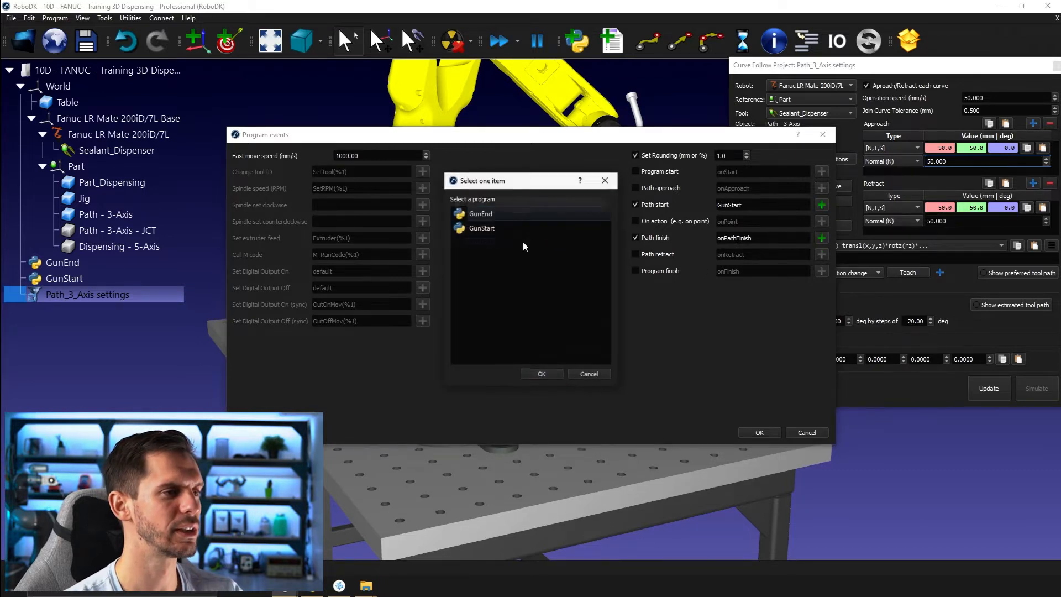
double_click(501, 214)
left_click(530, 350)
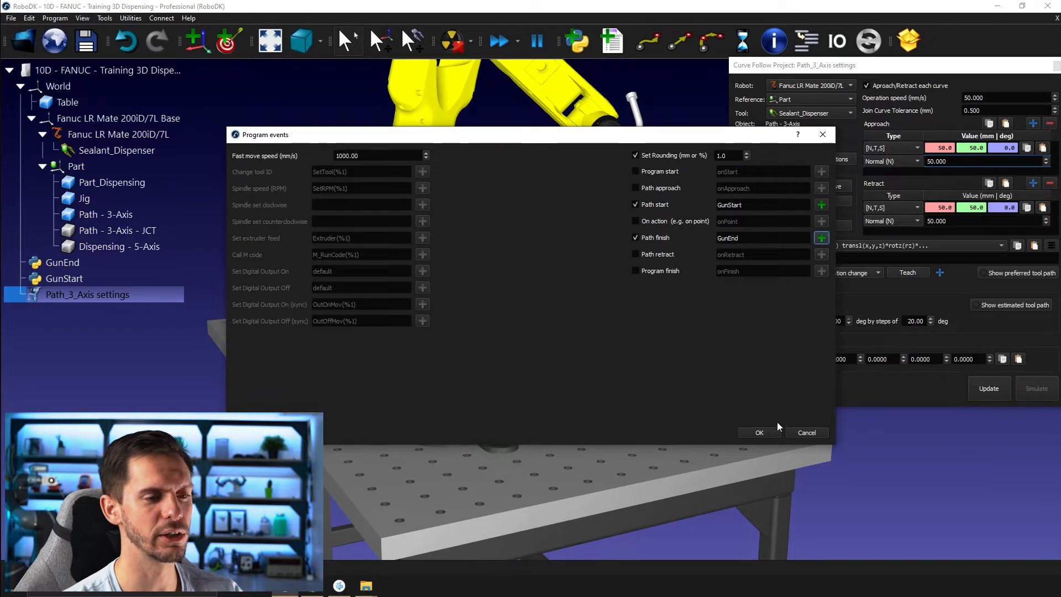
left_click(759, 432)
Update the project to generate the Path_3_Axis program, and simulate the robot's motion along the part
left_click(988, 388)
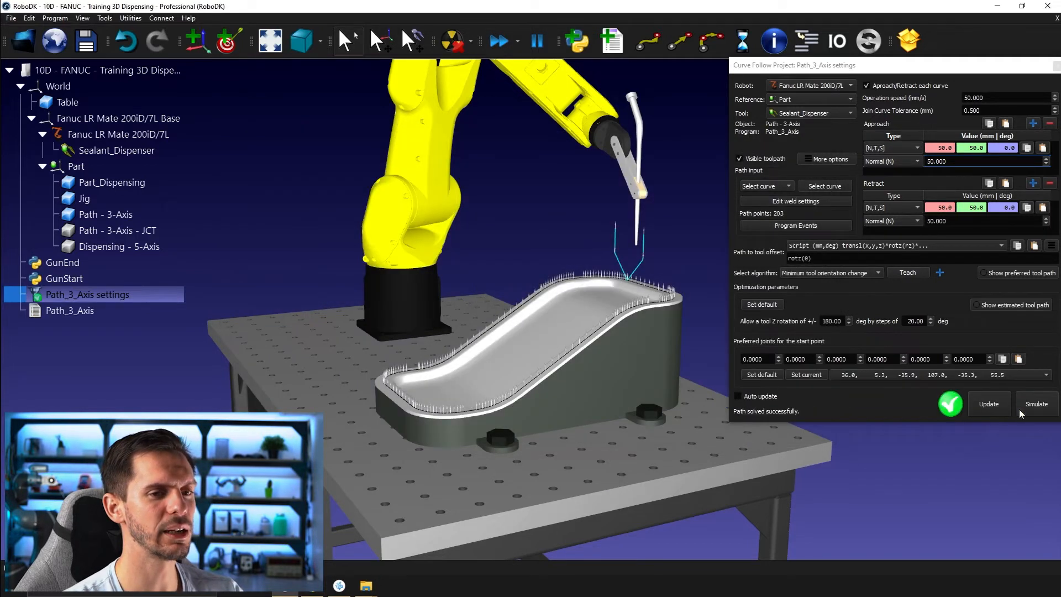
left_click(1022, 405)
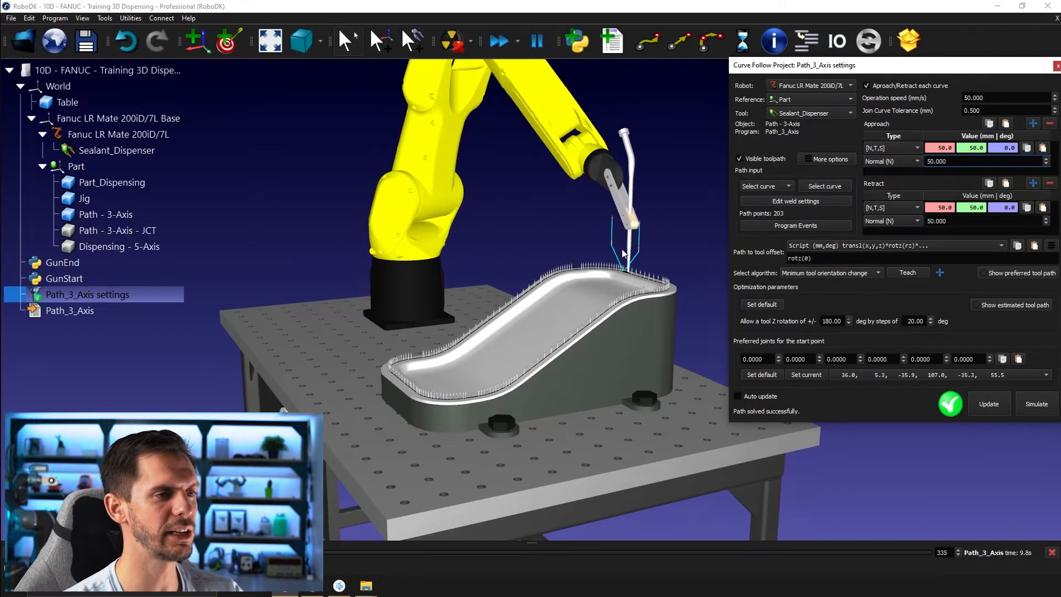
left_click_drag(550, 359, 516, 347)
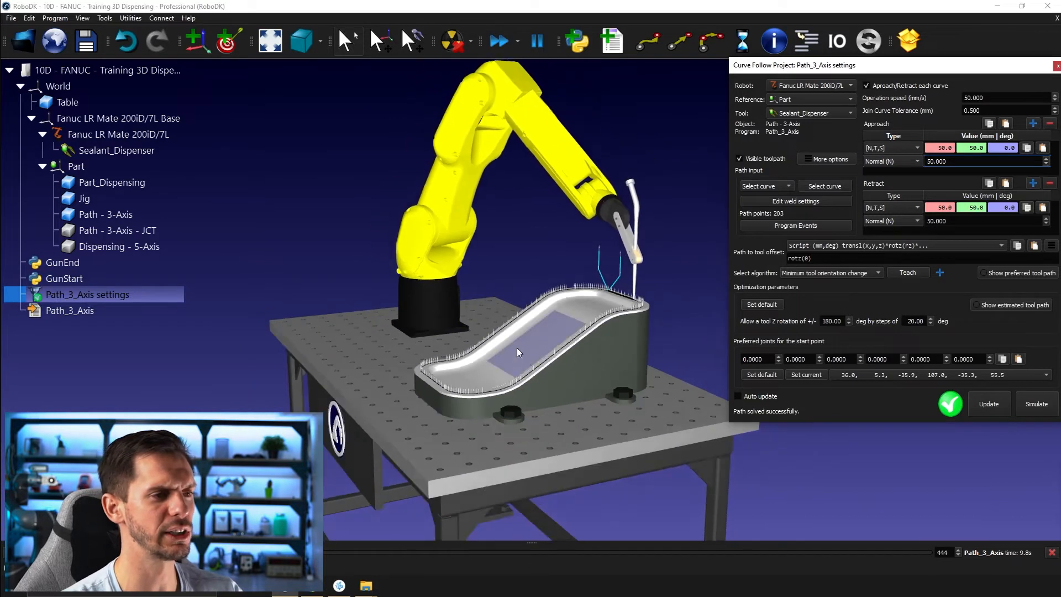
Return the robot to its upright home position, away from the part
right_click(484, 138)
left_click(529, 287)
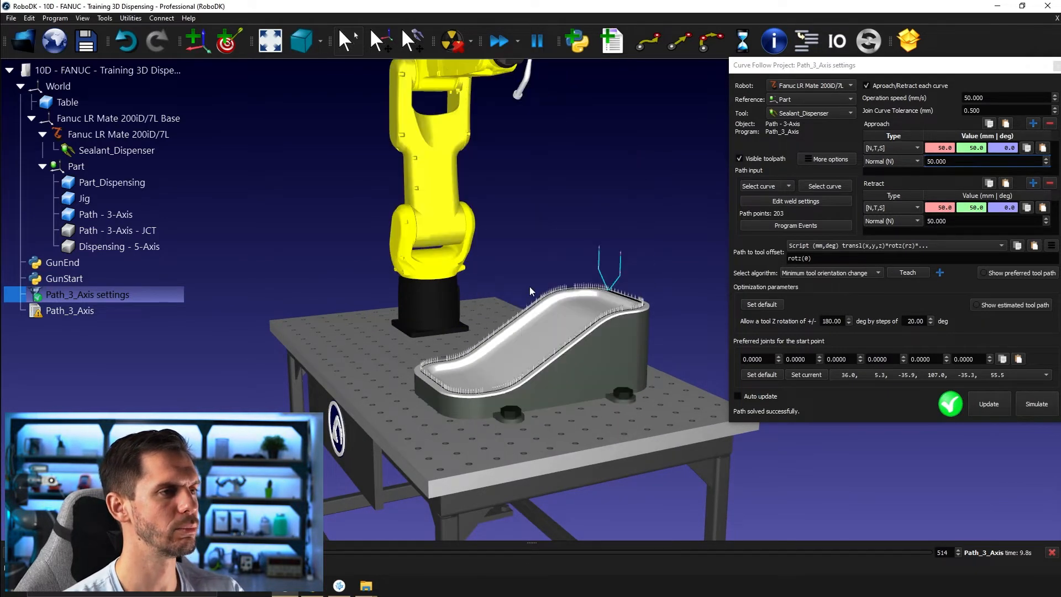
scroll(566, 203, "down", 3)
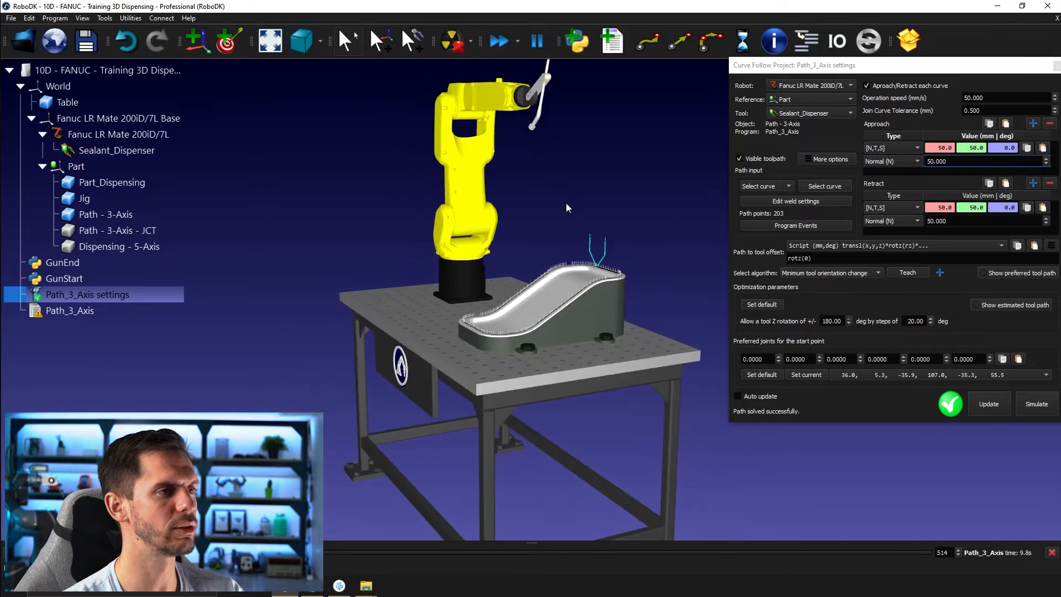
Open the robot's jog panel and set joint 6 to 180 degrees
double_click(1035, 71)
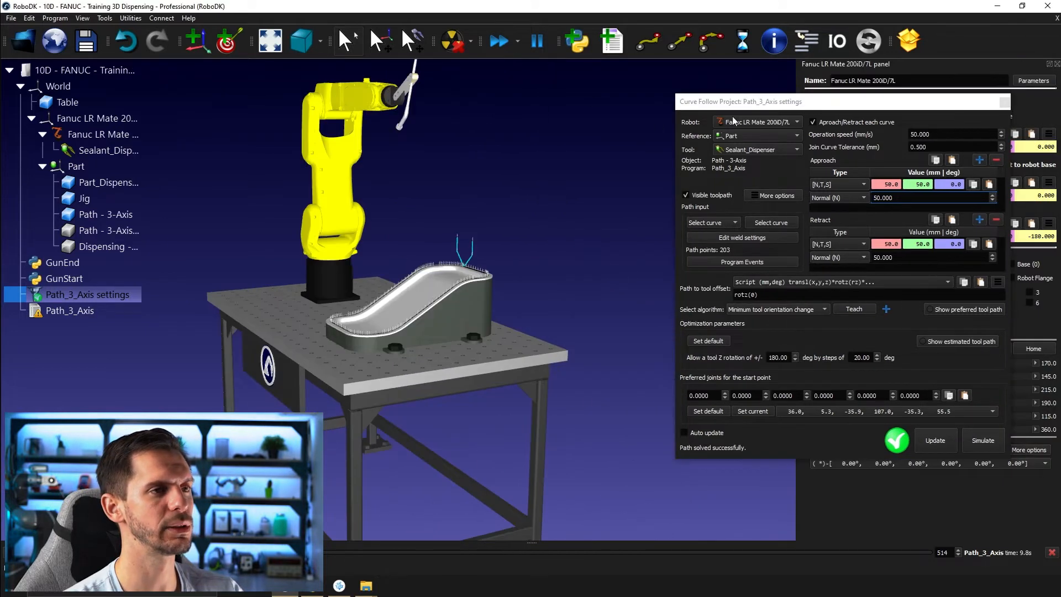
left_click_drag(772, 109, 562, 77)
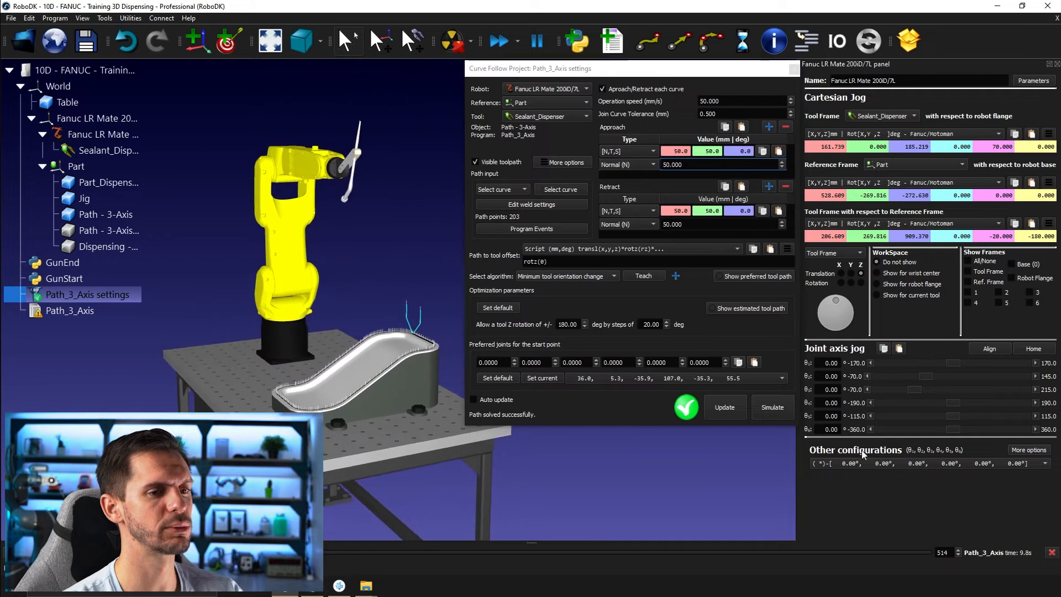
left_click_drag(949, 429, 985, 435)
double_click(830, 430)
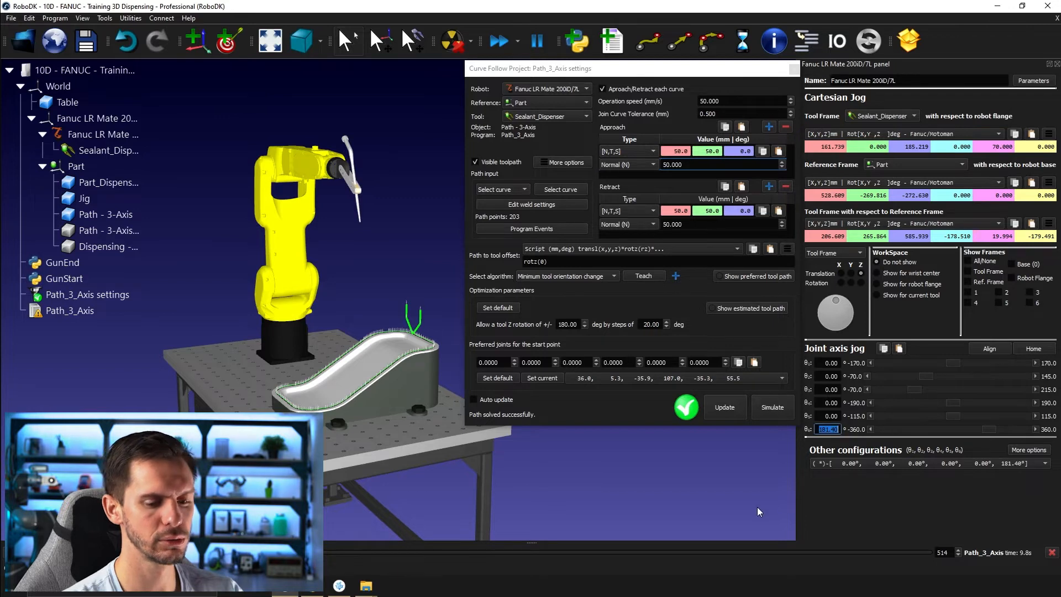
type("180")
key("Return")
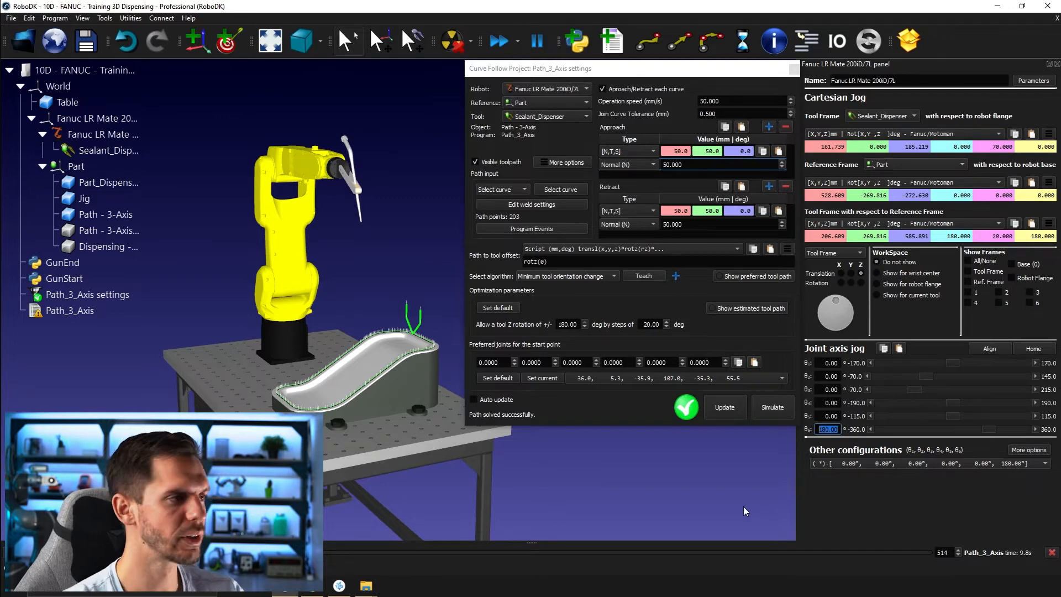
Display the coordinate frame of the Sealant_Dispenser tool
right_click(92, 153)
left_click(142, 185)
scroll(436, 211, "up", 5)
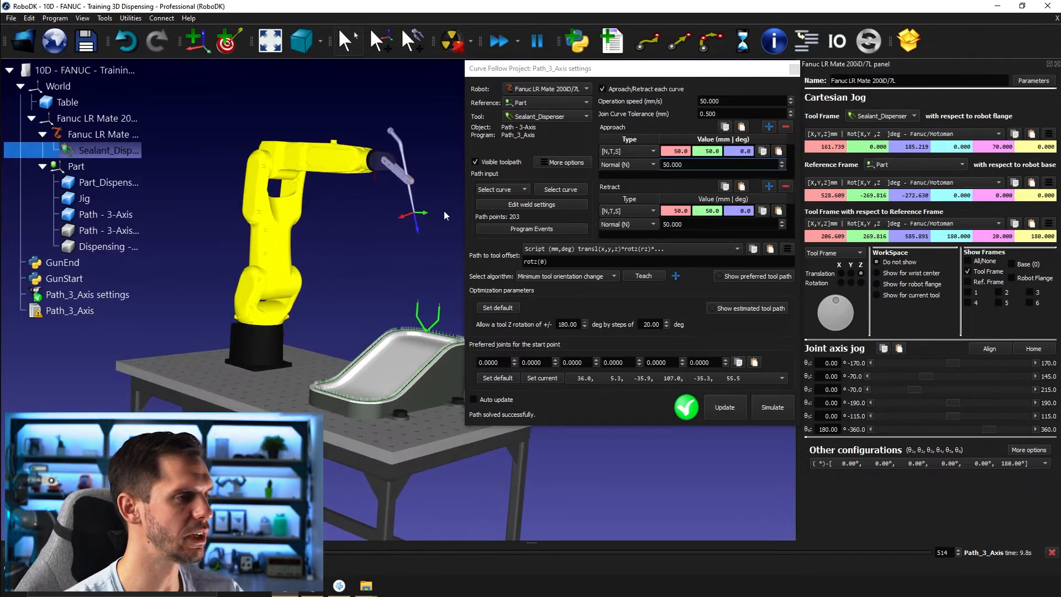
Jog the robot by its tool frame until the dispenser tip is just above the path start at the part's raised end
left_click_drag(387, 272, 362, 337)
right_click_drag(390, 337, 166, 376)
key("alt")
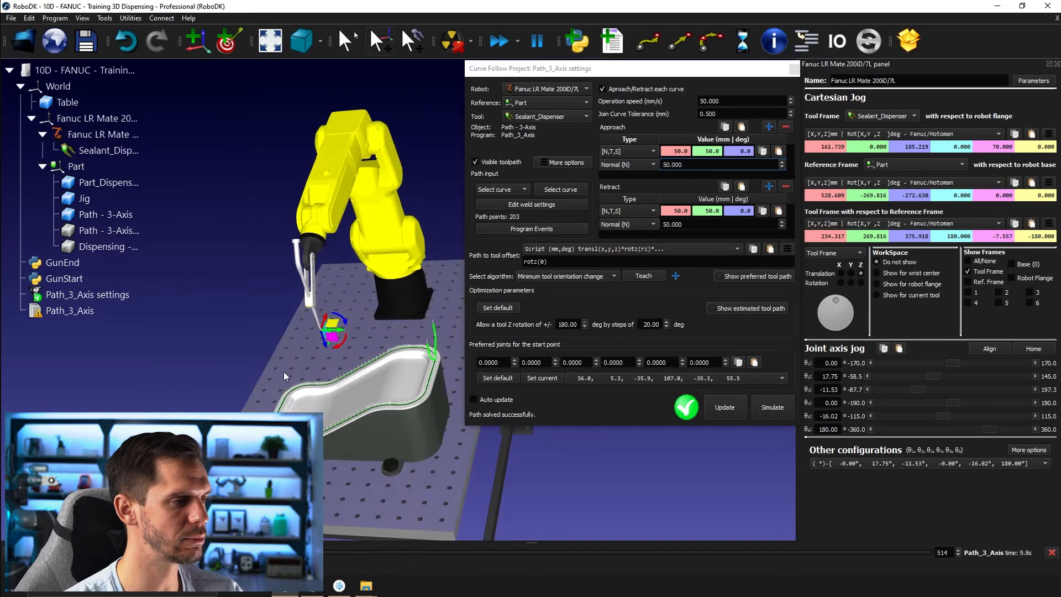
left_click_drag(337, 321, 432, 307)
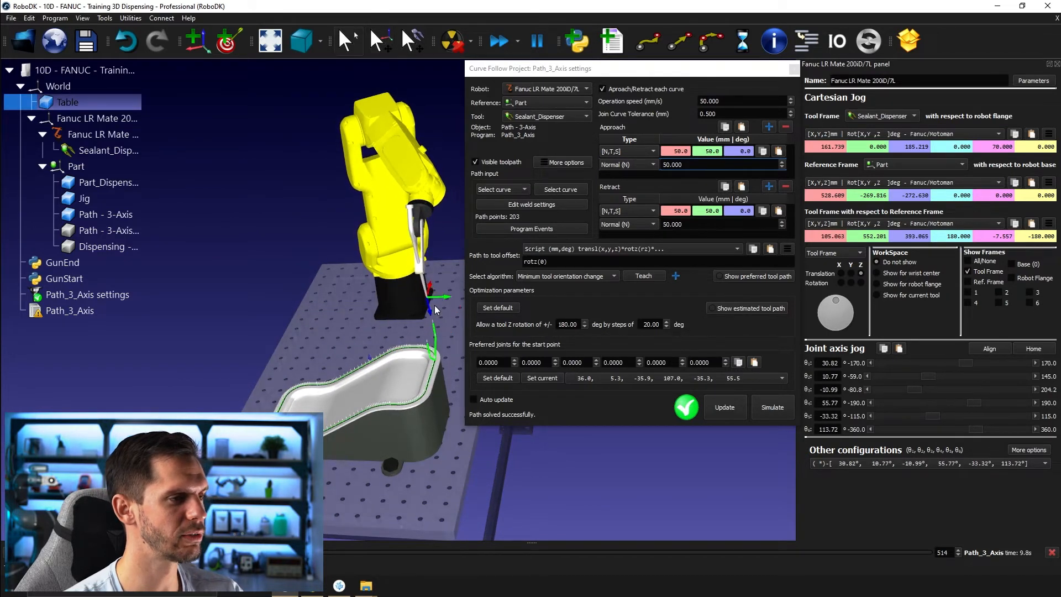
scroll(432, 307, "up", 5)
left_click_drag(407, 342, 435, 450, "alt")
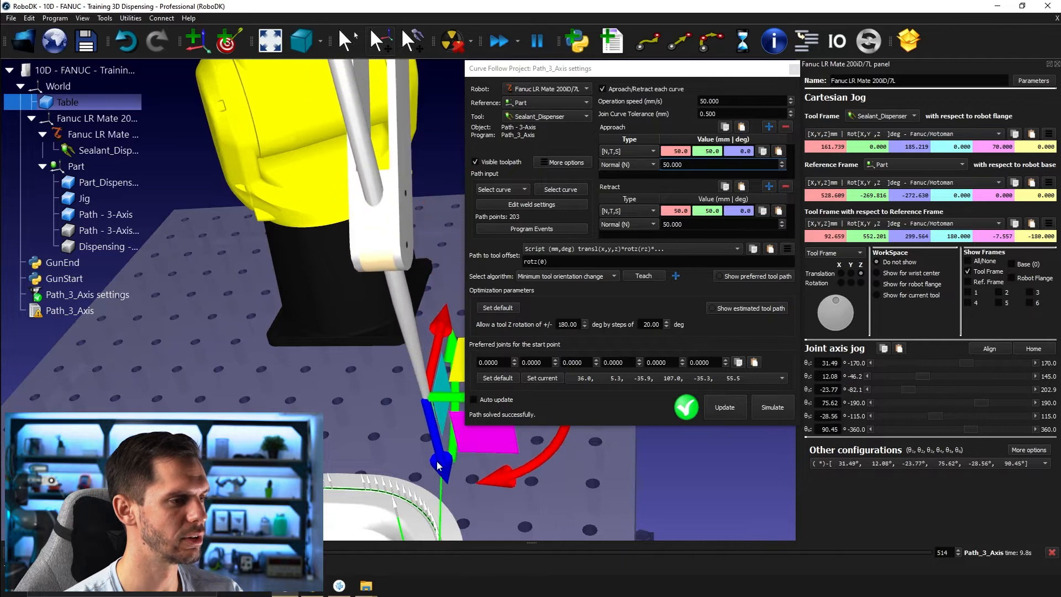
scroll(396, 467, "down", 5)
middle_click_drag(396, 467, 301, 291)
scroll(429, 309, "down", 6)
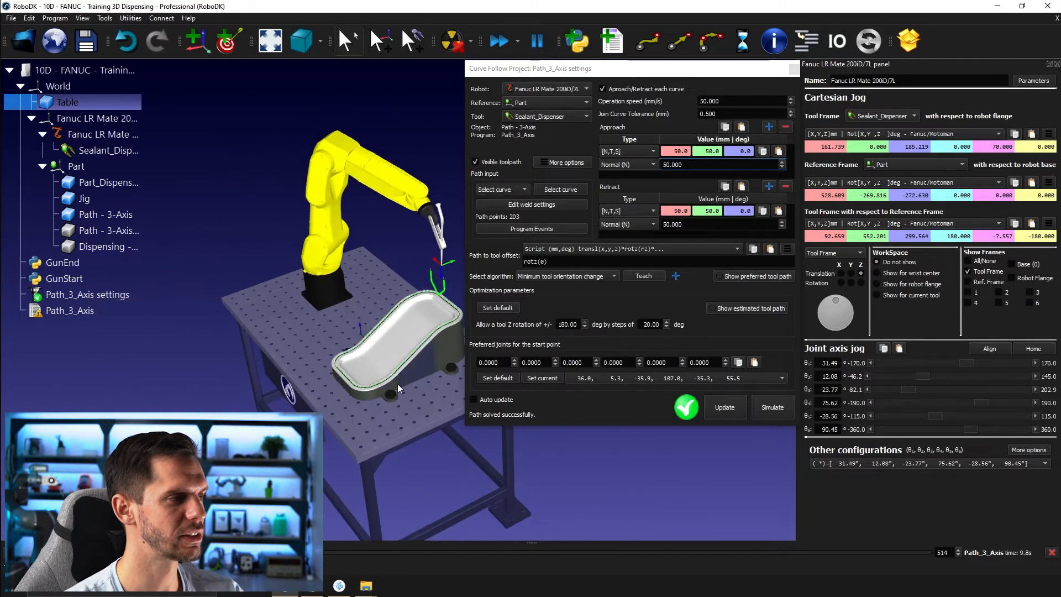
scroll(399, 380, "up", 2)
scroll(423, 370, "down", 2)
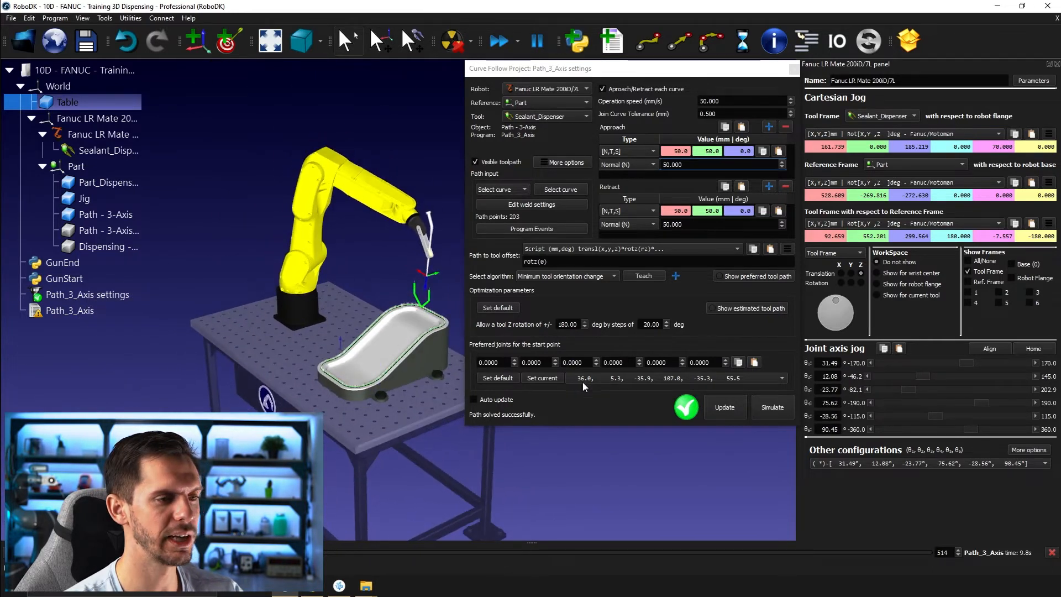
Use the current robot joints as the preferred joints for the start point, update the project and close the robot panel
left_click(545, 376)
left_click(725, 412)
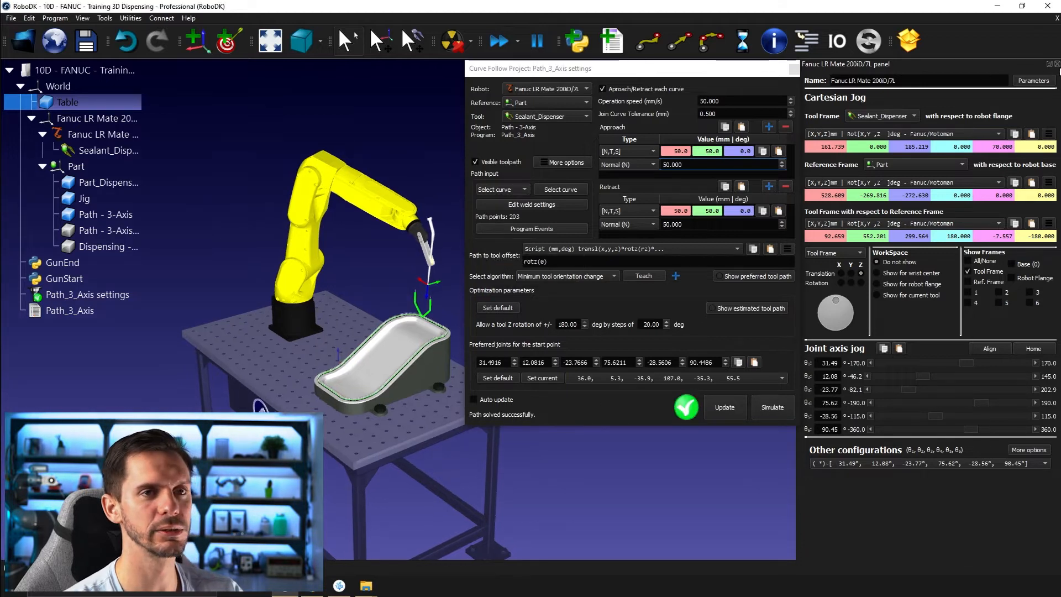
left_click(1056, 65)
left_click_drag(744, 76, 999, 73)
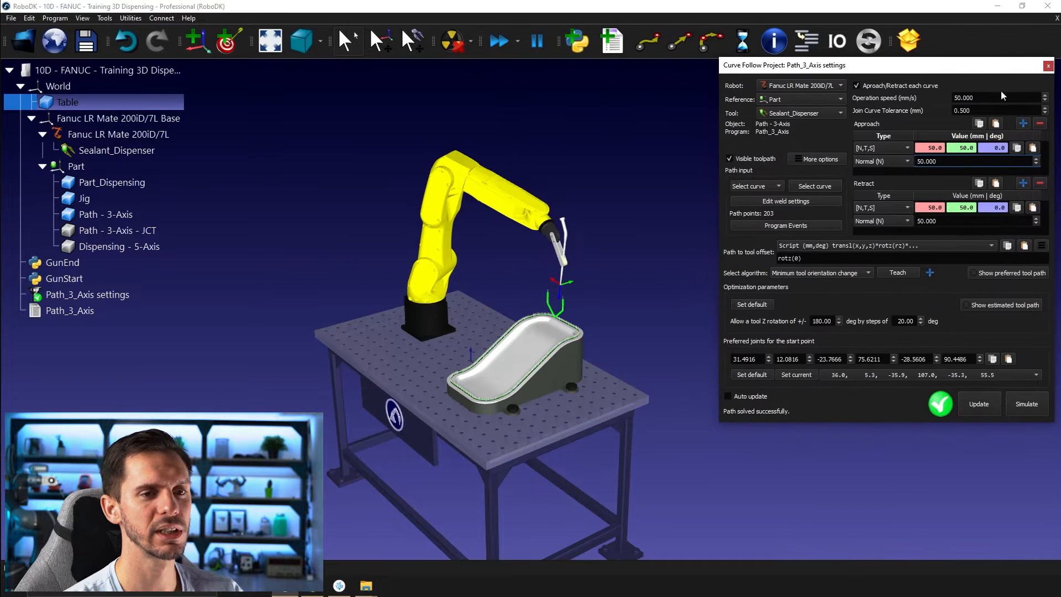
Simulate the updated path and examine how the arm and dispenser move along the curve from the raised end
left_click(1027, 411)
scroll(591, 316, "up", 4)
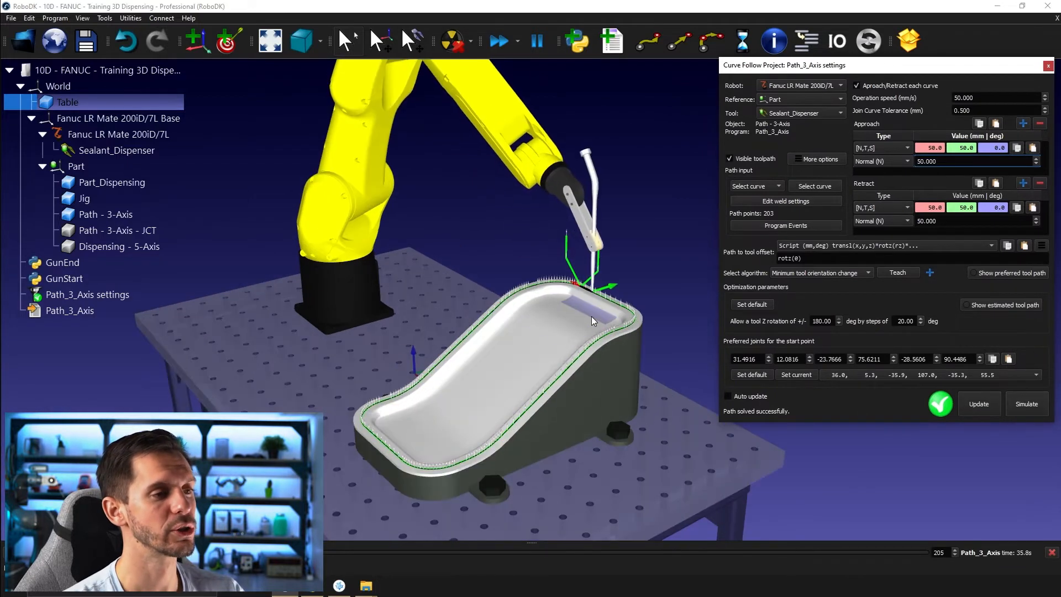
scroll(601, 315, "up", 6)
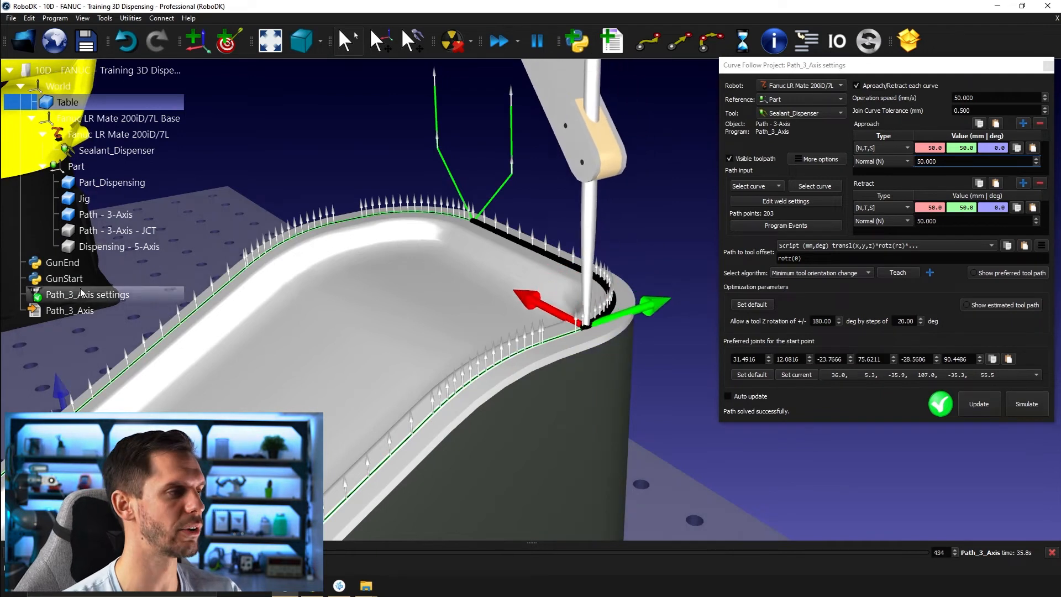
middle_click_drag(330, 366, 534, 249)
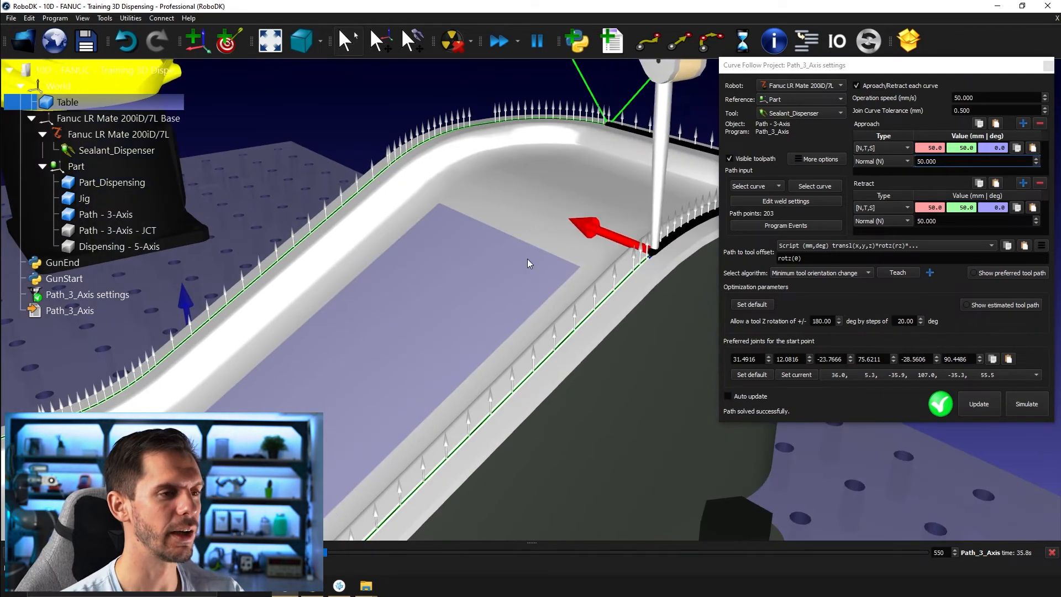
scroll(491, 396, "down", 1)
scroll(492, 396, "down", 1)
mouse_move(505, 374)
right_mouse_down()
mouse_move(536, 318)
mouse_move(504, 367)
right_mouse_up()
scroll(509, 347, "down", 1)
scroll(486, 430, "up", 3)
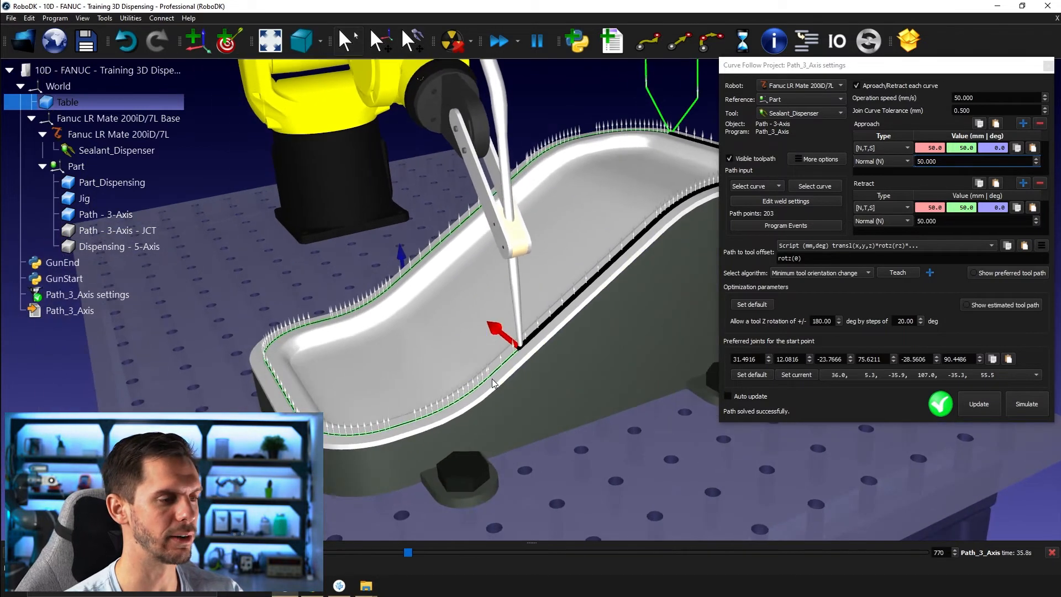
scroll(476, 408, "down", 3)
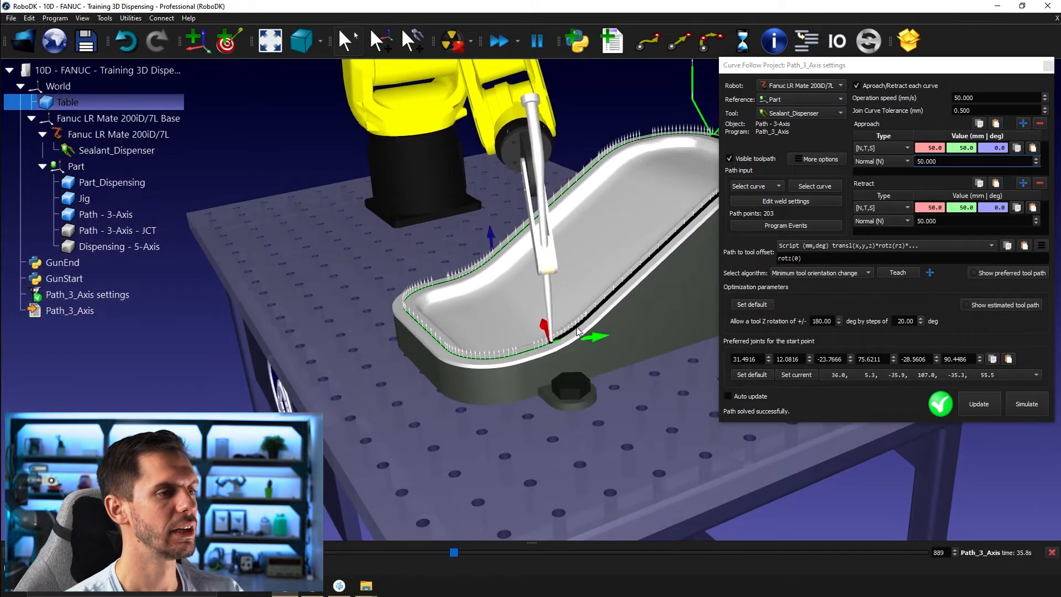
scroll(529, 334, "down", 3)
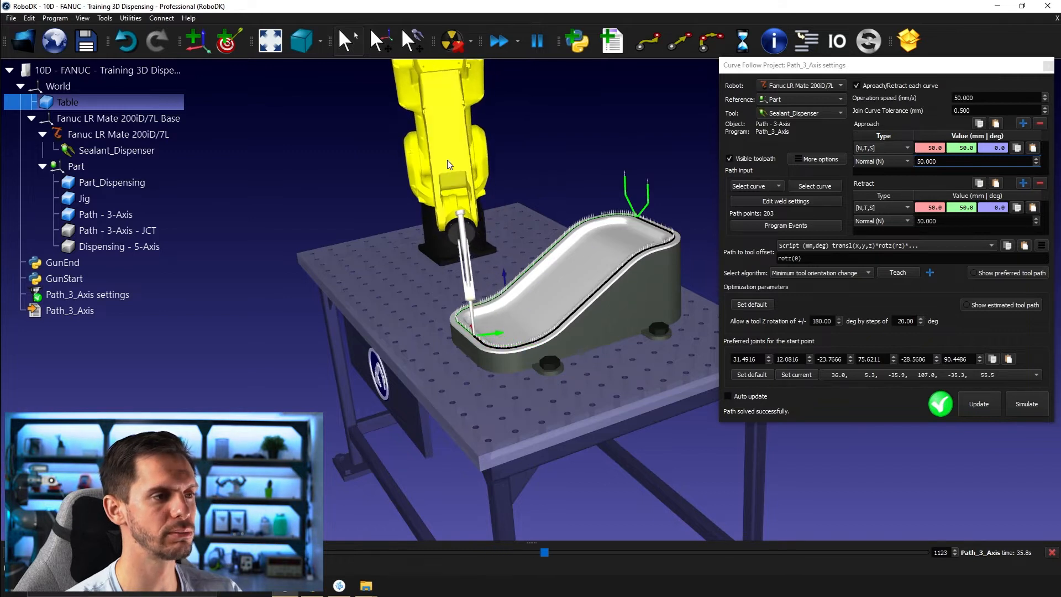
Open the robot panel during the simulation and examine how close the joints come to their limits
double_click(448, 166)
left_click_drag(879, 69, 632, 62)
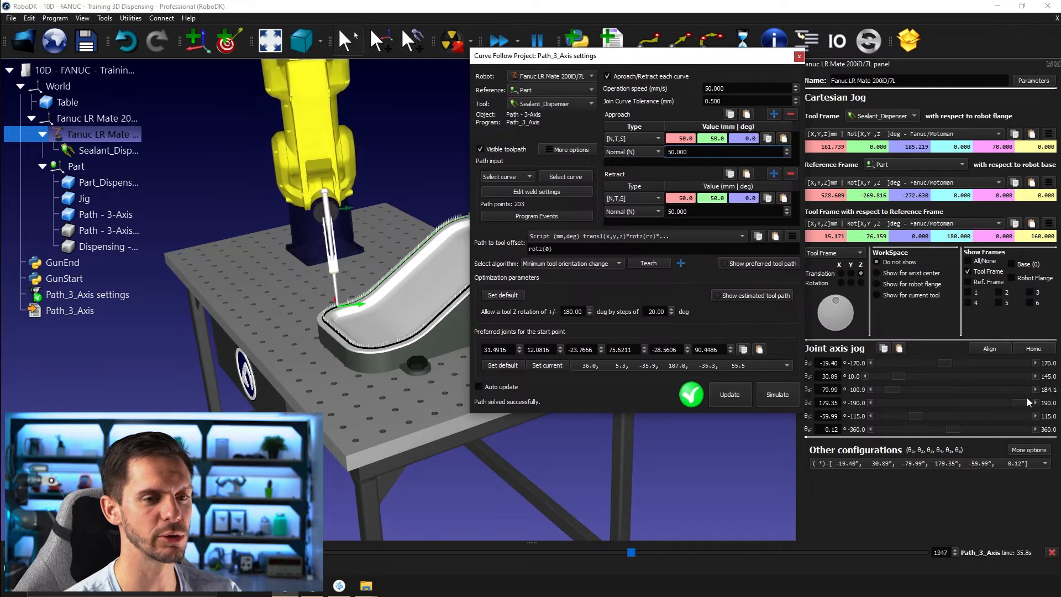
left_click_drag(244, 400, 277, 394)
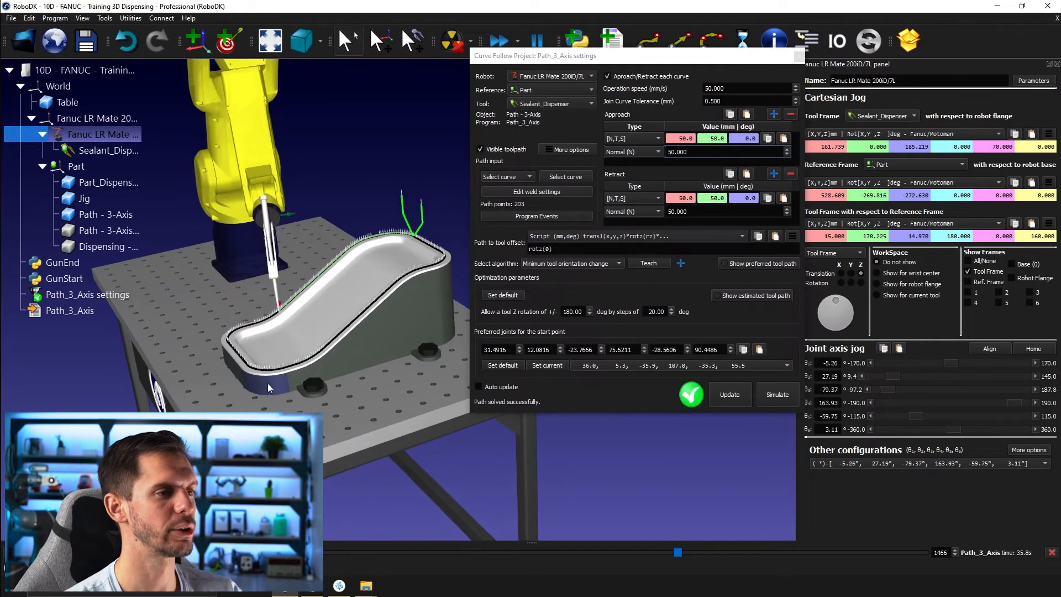
Rewind the simulation to the path start and jog joint 4 to about -13°, joint 5 to about 28.5° and joint 6 to about -165°
left_click_drag(685, 553, 87, 551)
scroll(339, 355, "down", 2)
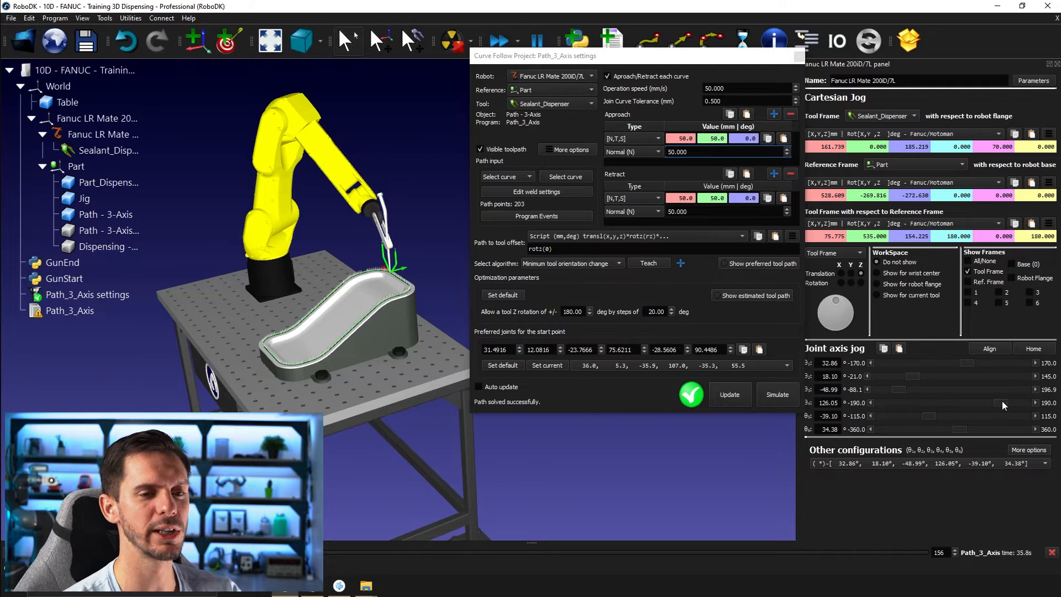
left_click_drag(1002, 399, 970, 413)
left_click_drag(963, 425, 917, 442)
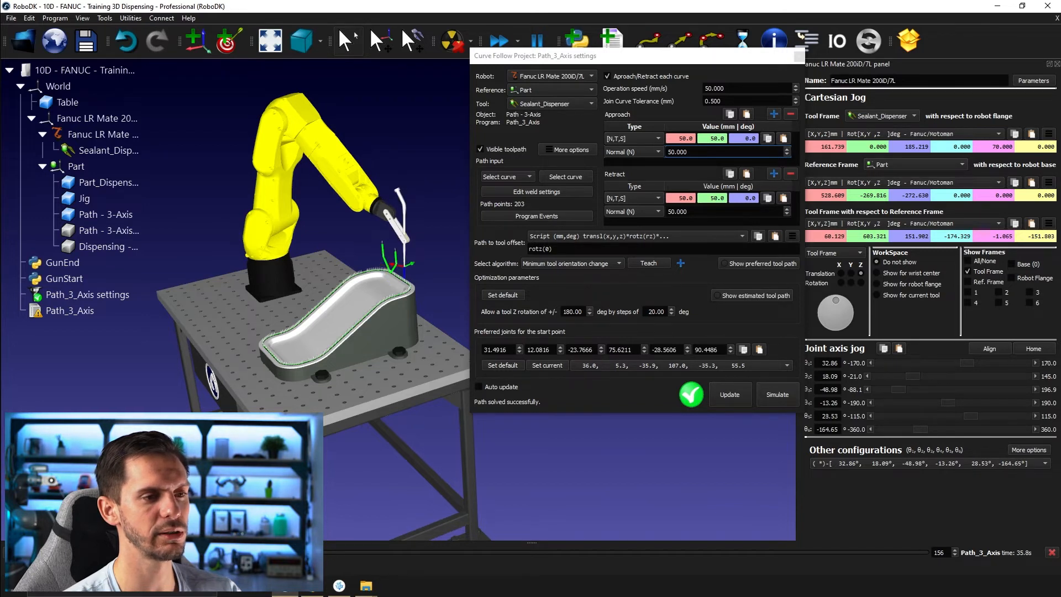
Set the current joints as the preferred start-point joints, update the project and simulate the path
left_click(718, 402)
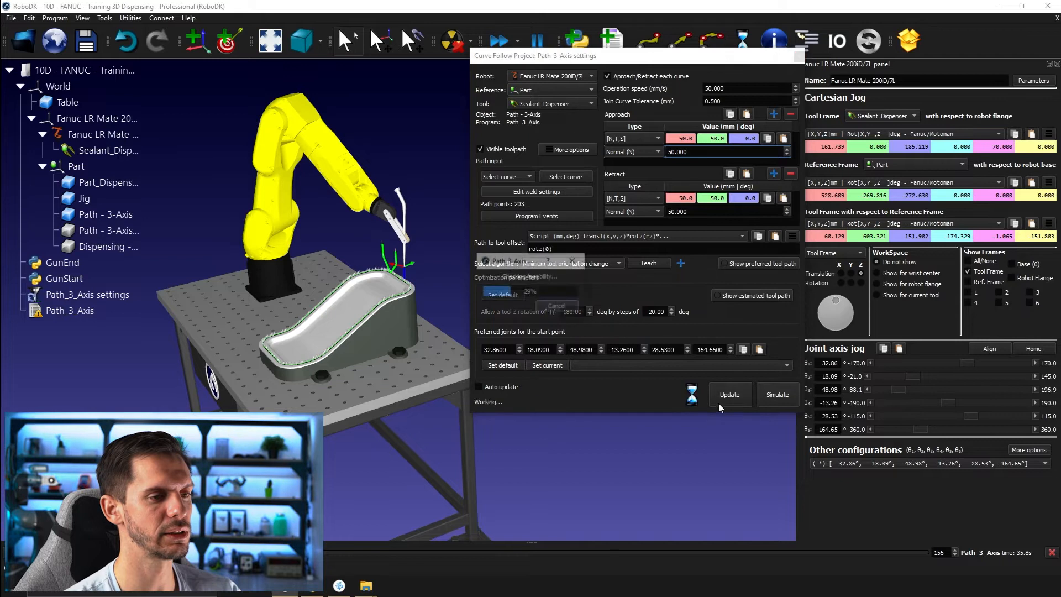
left_click(765, 395)
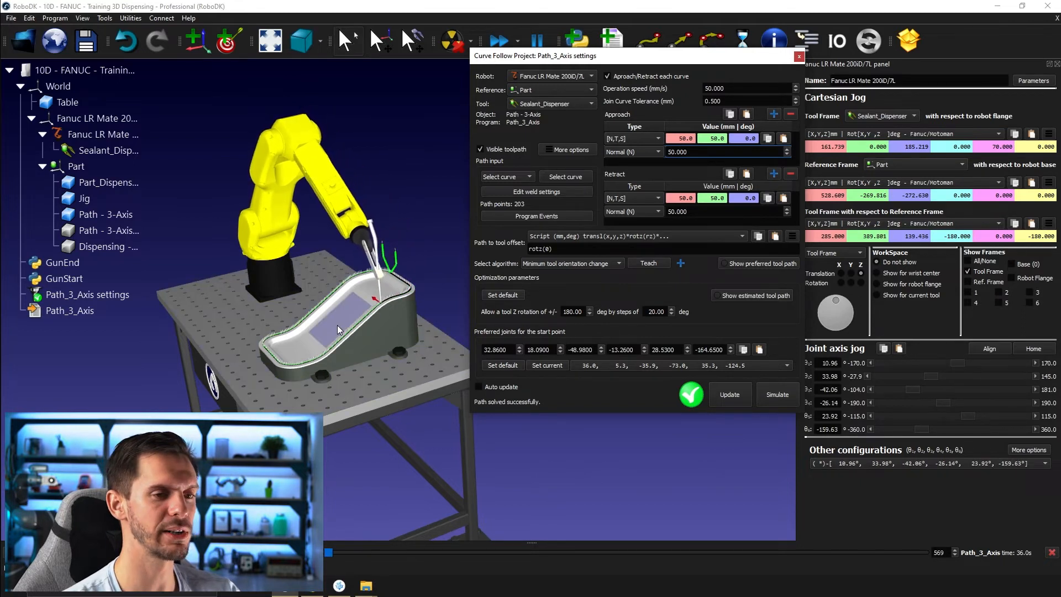
left_click_drag(310, 371, 367, 319)
scroll(376, 330, "up", 3)
Set the allowed tool Z rotation to 0 degrees, update the project and start the simulation
double_click(569, 312)
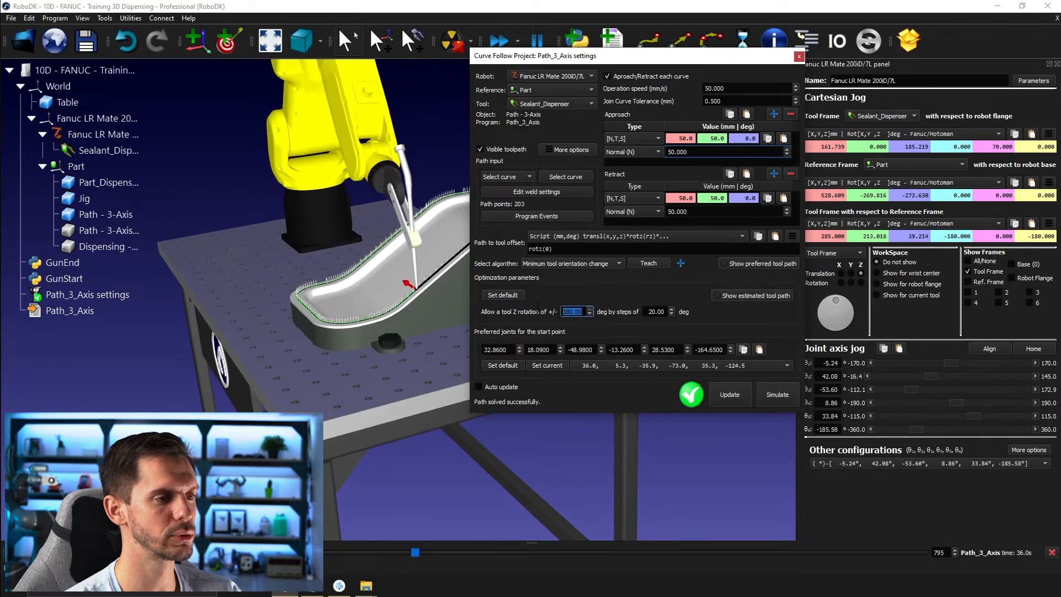
type("0")
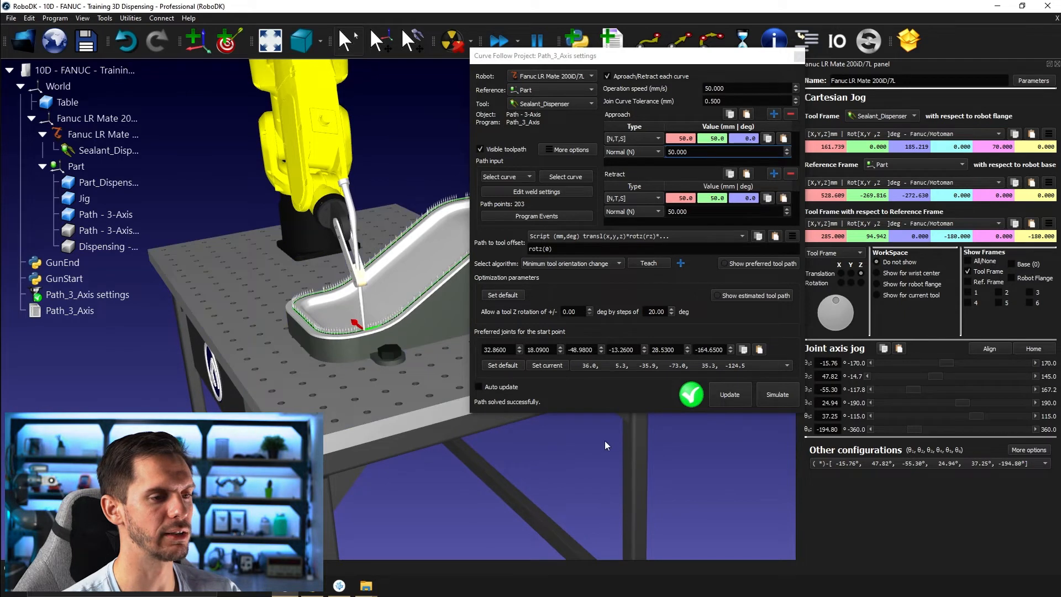
left_click(777, 395)
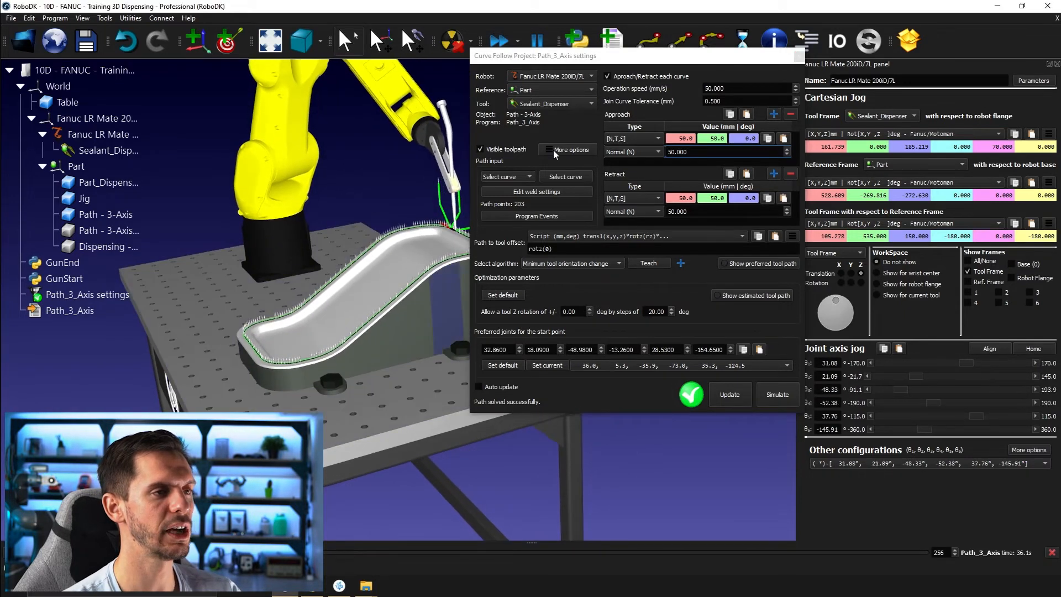
Close the robot panel and examine the simulated dispensing motion around the whole curve
left_click(1057, 64)
left_click_drag(738, 58, 990, 70)
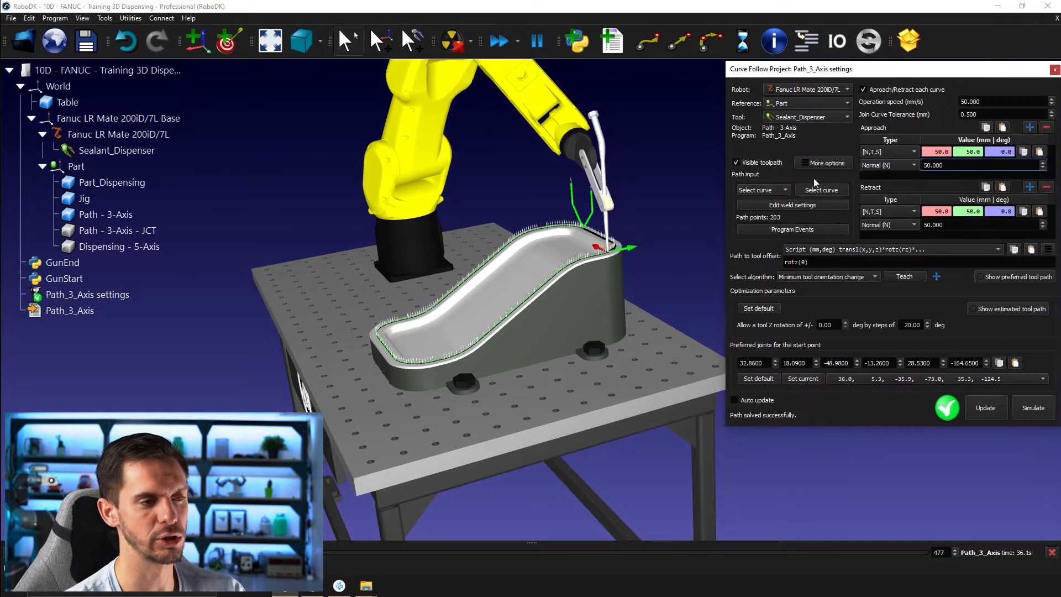
scroll(549, 304, "up", 4)
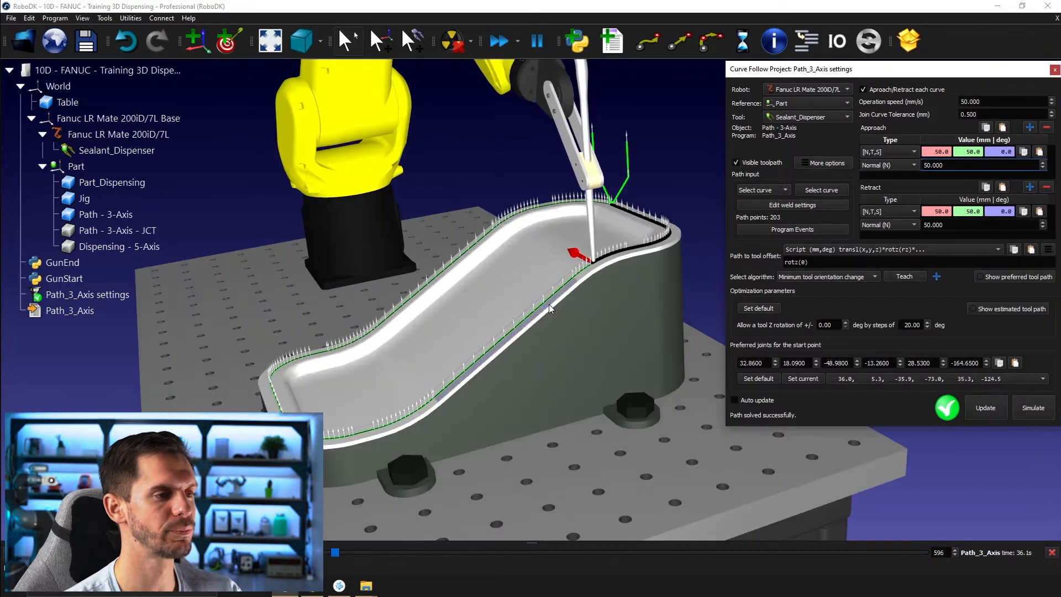
left_click_drag(526, 227, 518, 333)
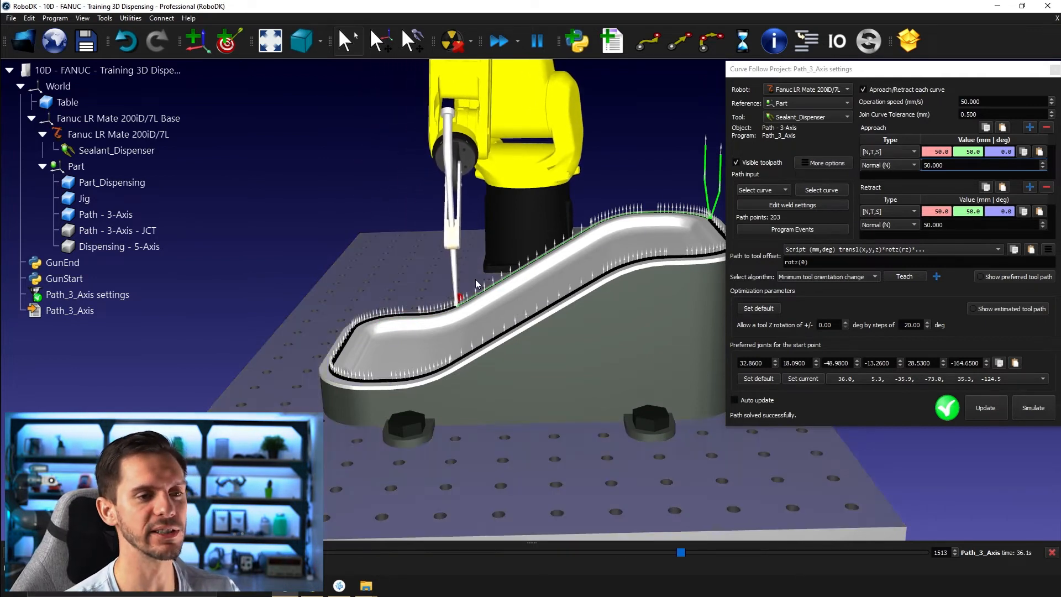
right_click_drag(529, 290, 482, 314)
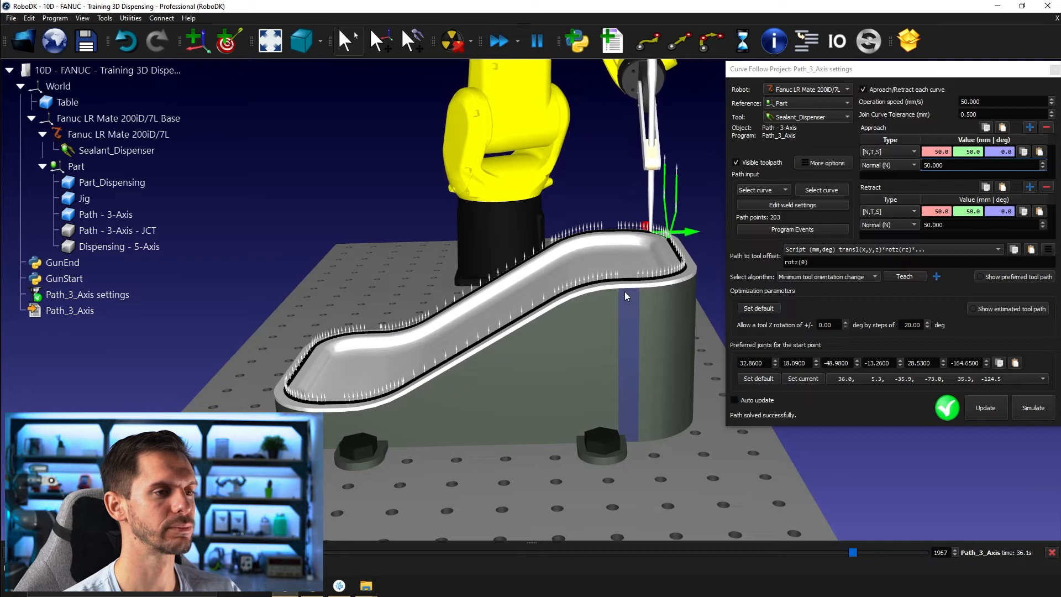
Close the curve follow project settings and hide the Path_3_Axis toolpath
left_click(1054, 70)
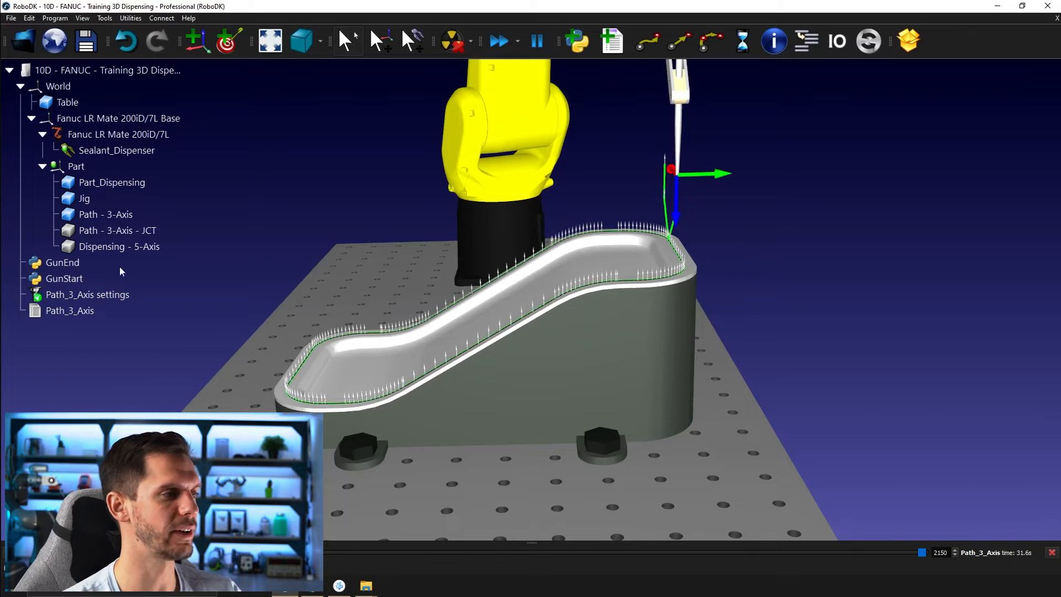
right_click(88, 294)
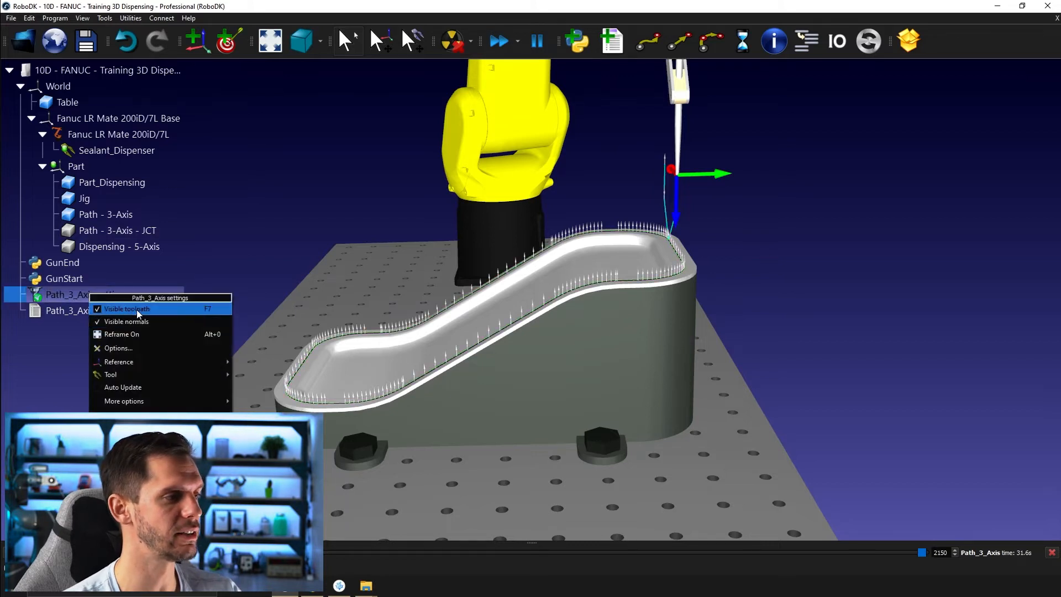
left_click(137, 308)
Hide the Path - 3-Axis object and show the Dispensing - 5-Axis object
left_click(121, 211)
right_click(121, 211)
left_click(154, 237)
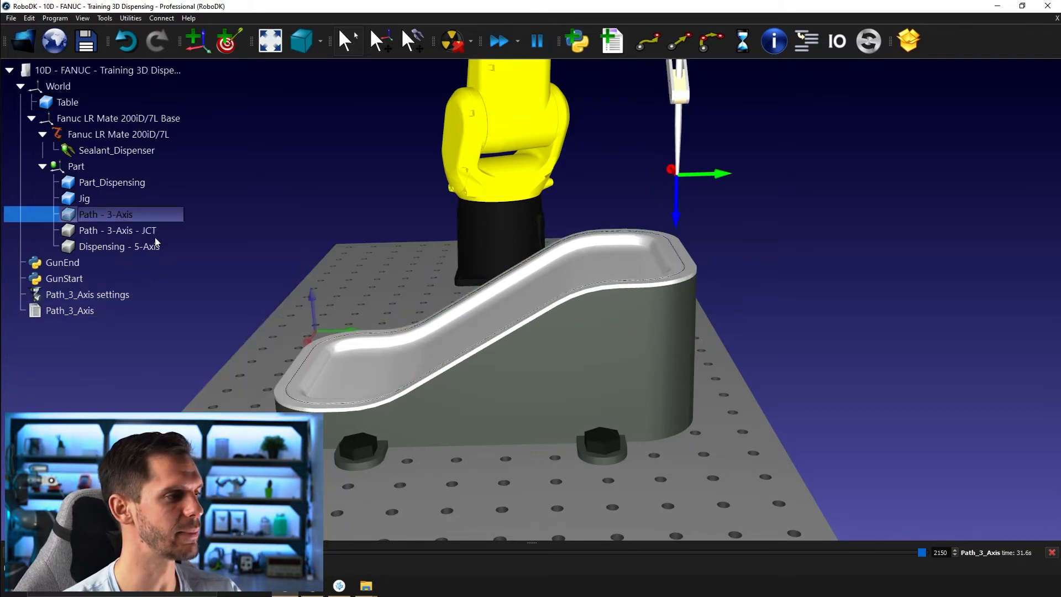
right_click(148, 244)
left_click(173, 270)
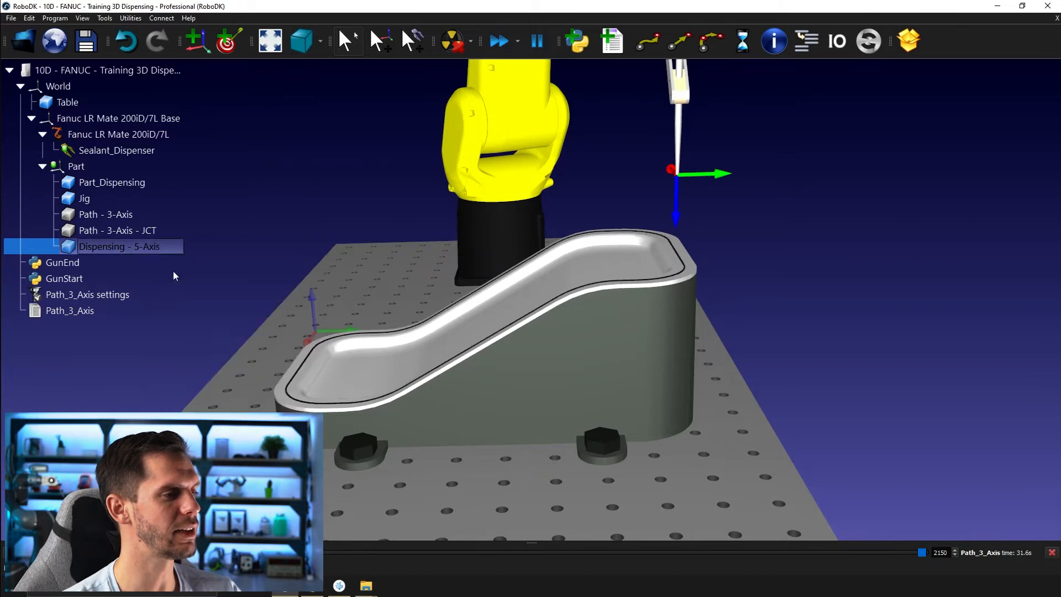
Select the Dispensing - 5-Axis curve and examine its normals along the slope and around the lower end of the part
left_click(372, 223)
scroll(601, 332, "up", 3)
middle_click_drag(634, 235, 685, 210)
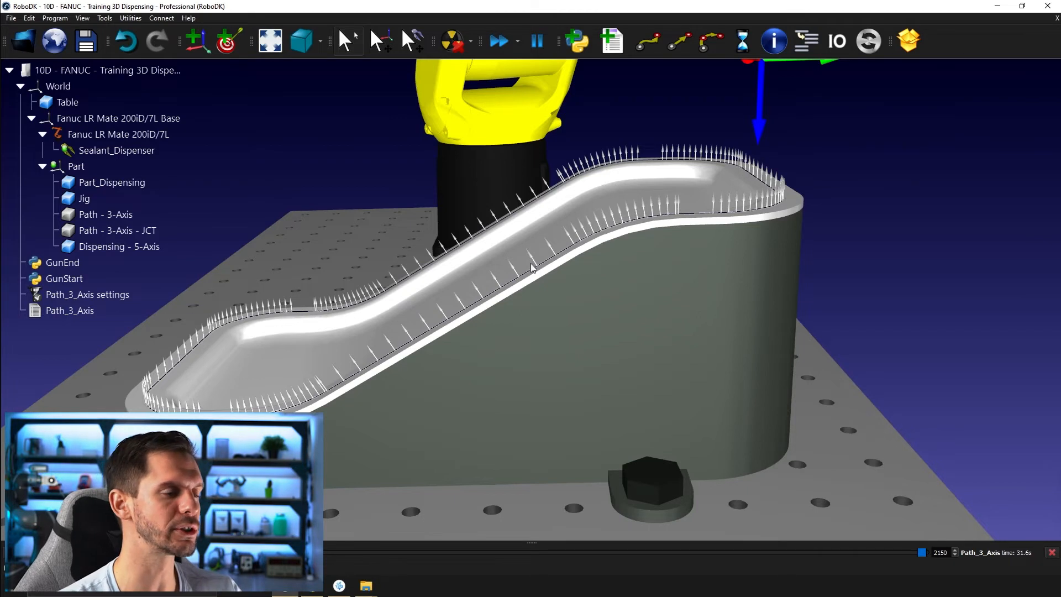
scroll(433, 347, "up", 3)
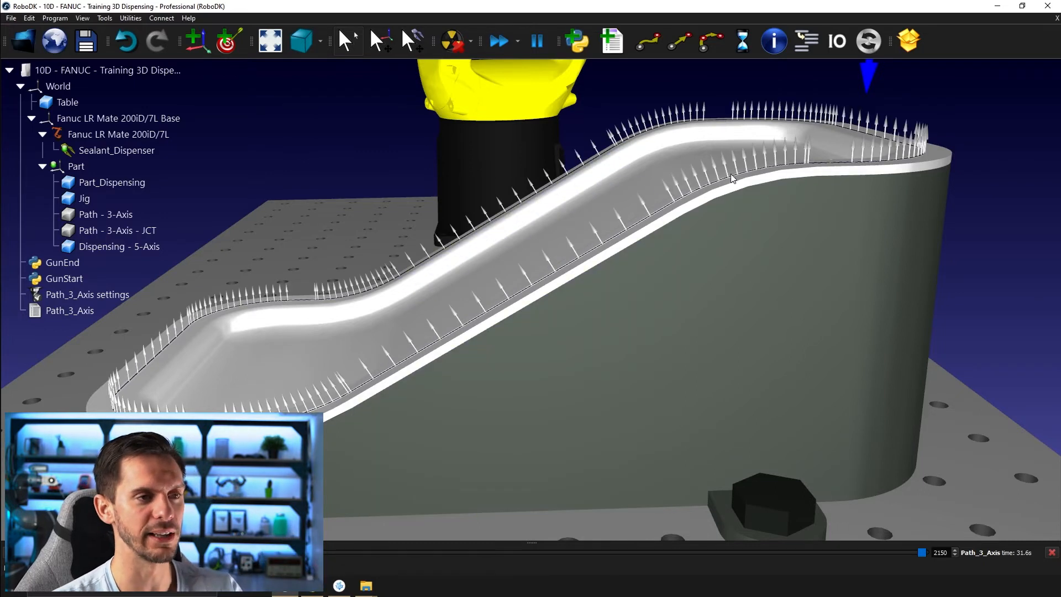
scroll(801, 168, "up", 3)
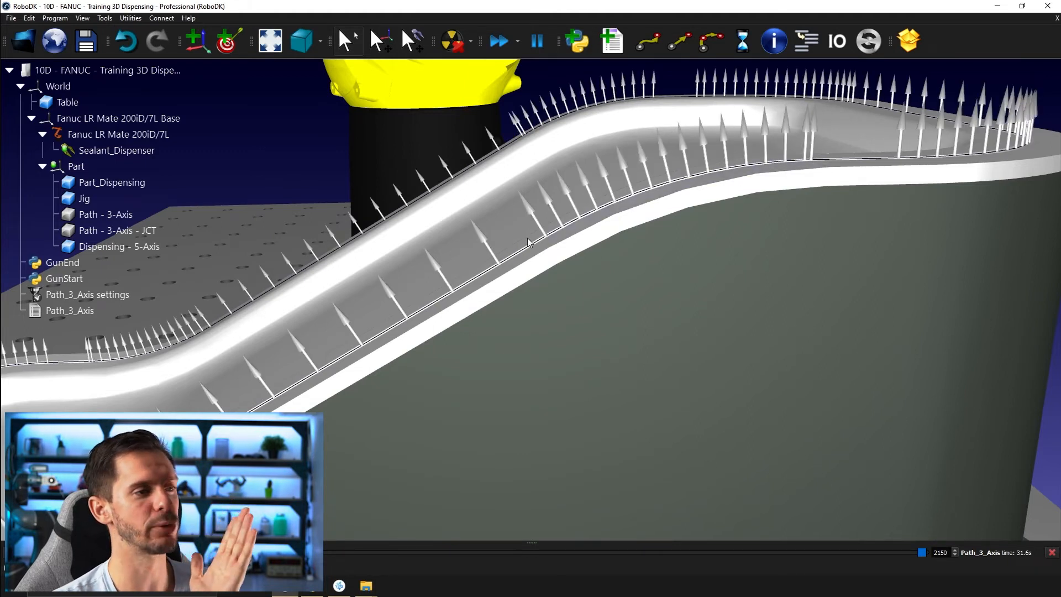
scroll(537, 235, "down", 4)
middle_click_drag(461, 386, 671, 326)
scroll(663, 324, "up", 3)
middle_click_drag(289, 354, 510, 258)
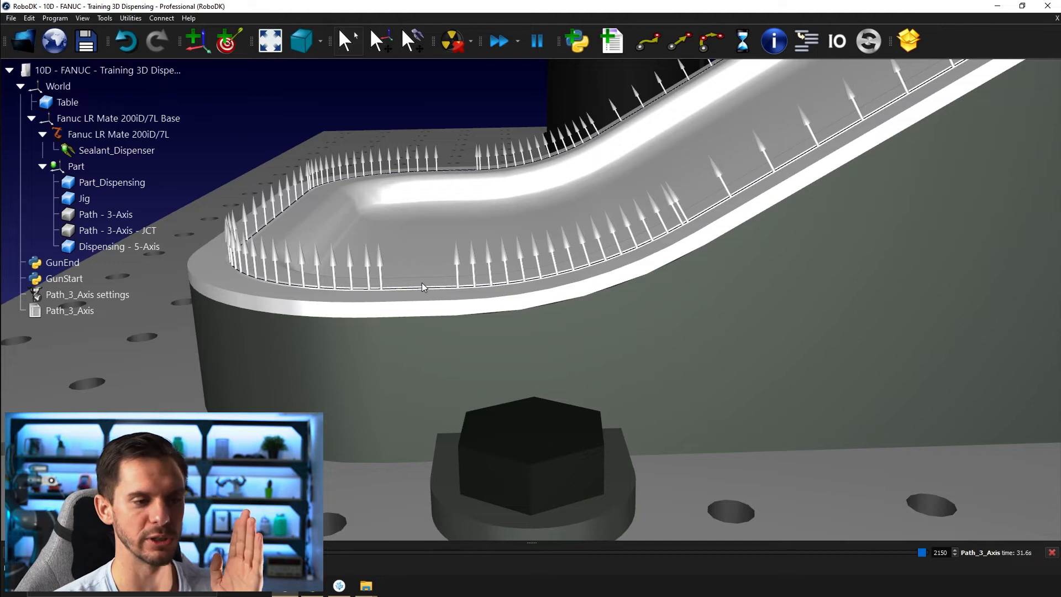
scroll(422, 285, "down", 6)
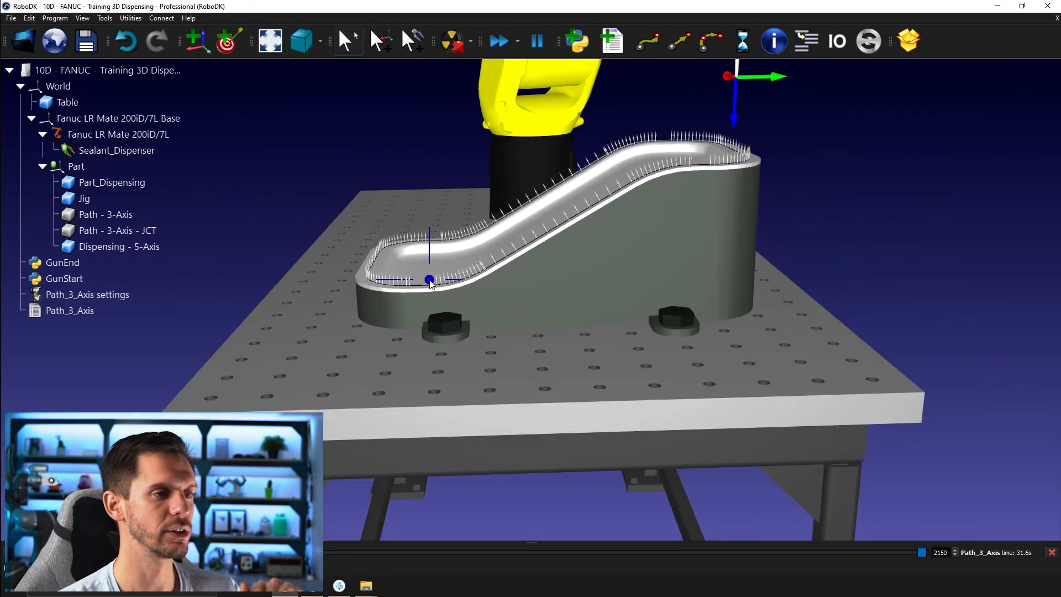
left_click_drag(431, 283, 601, 316)
Duplicate the Path_3_Axis settings project in the station and delete the existing Path_3_Axis program
left_click(130, 18)
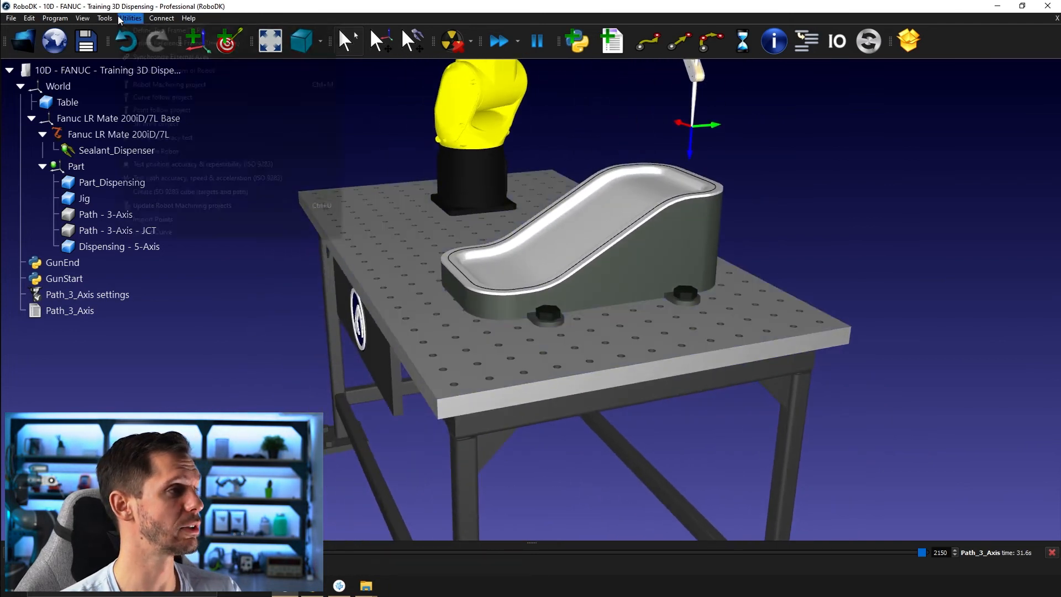
left_click(430, 120)
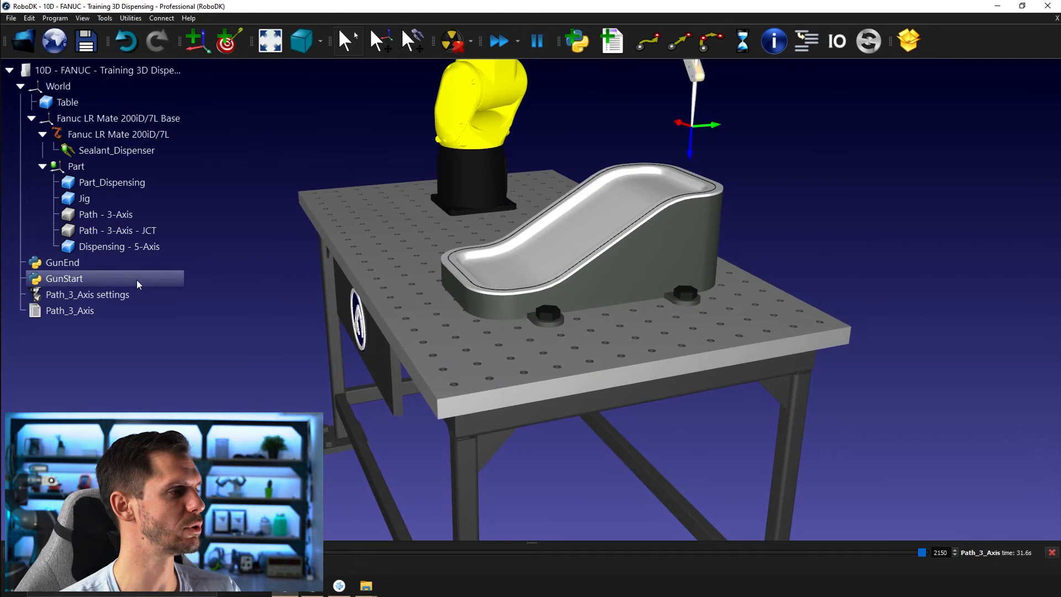
left_click(122, 294)
left_click(94, 72)
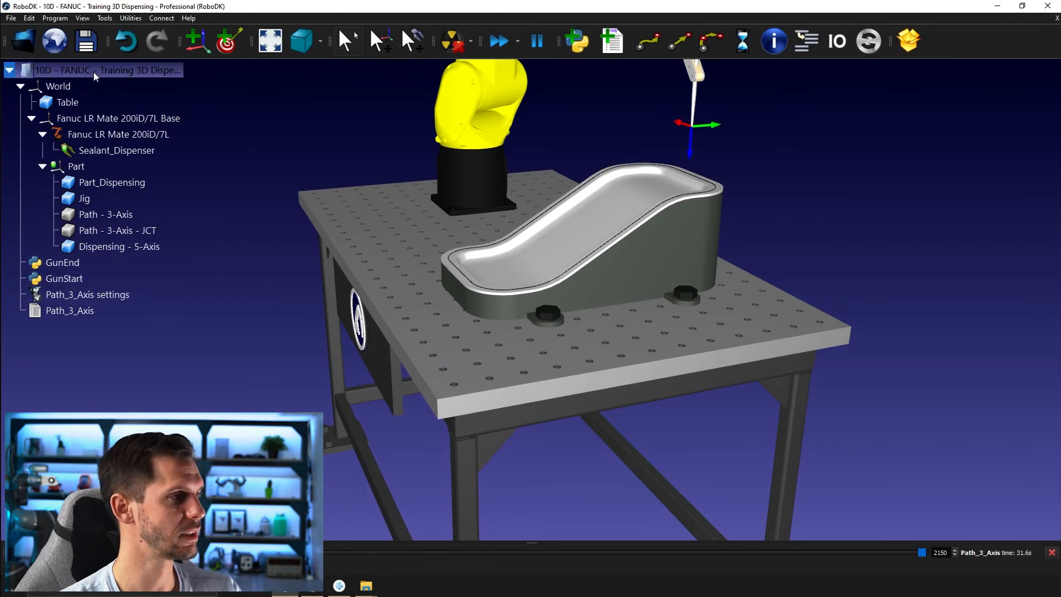
key("ctrl+v")
left_click(239, 381)
left_click(55, 311)
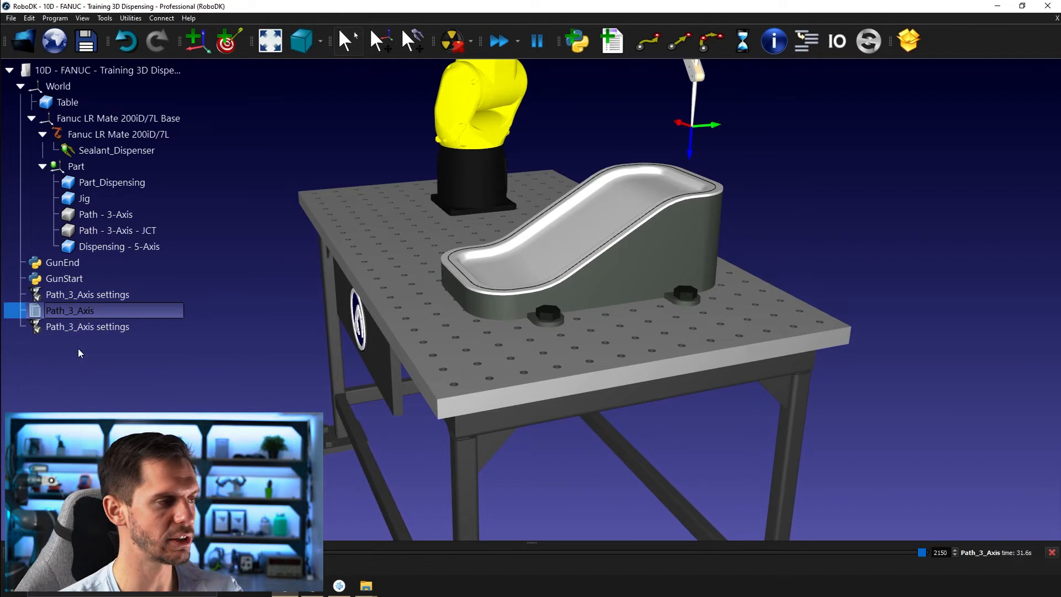
key("Delete")
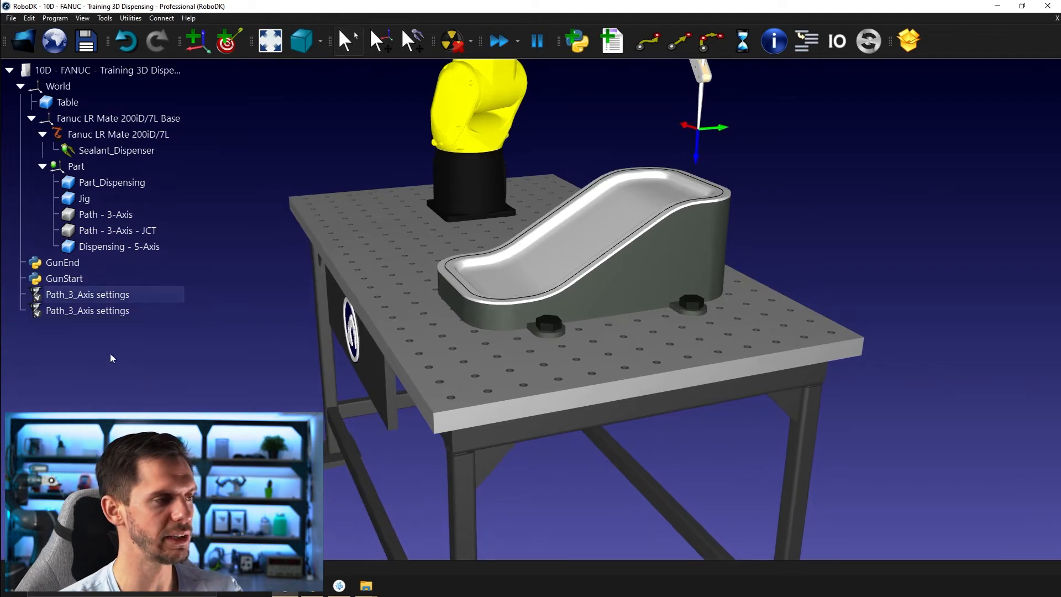
Rename the duplicated curve follow project to Path_5_Axis settings
left_click(69, 311)
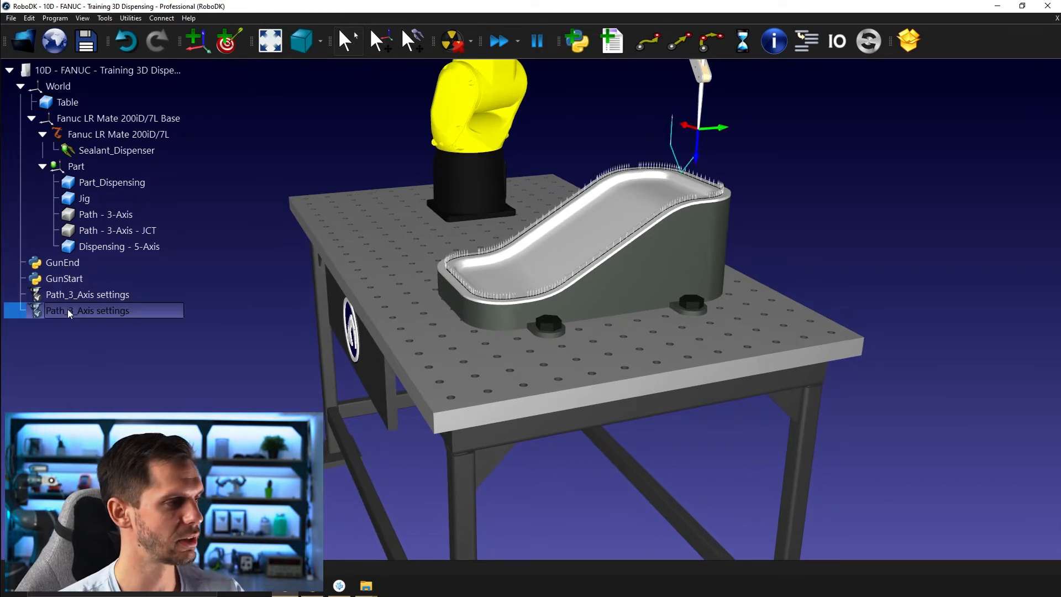
key("BackSpace")
type("5")
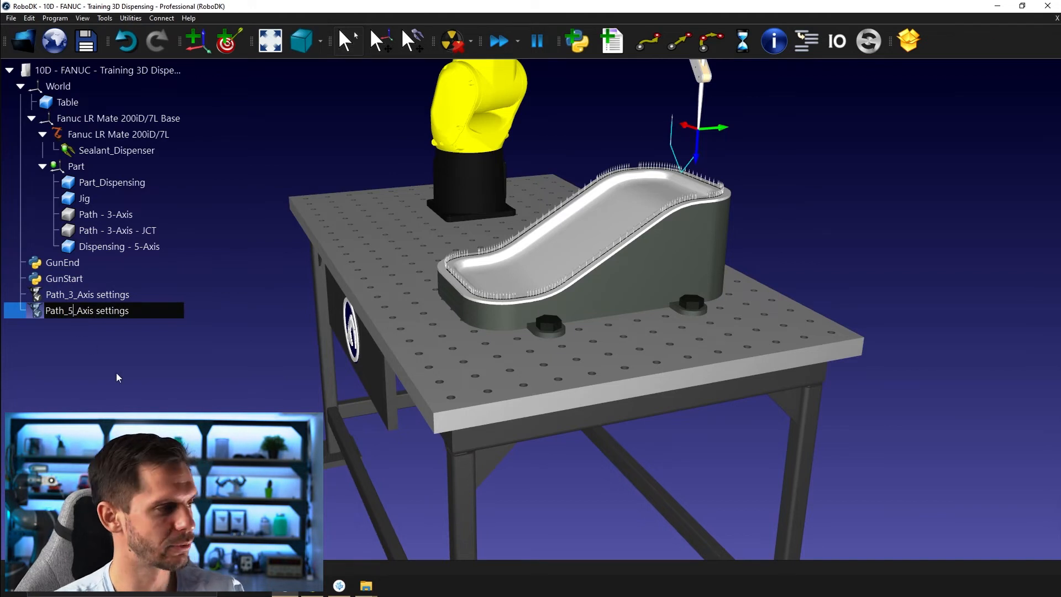
left_click(116, 373)
Open the Path_5_Axis settings and replace the path input with the Dispensing - 5-Axis curve
double_click(104, 310)
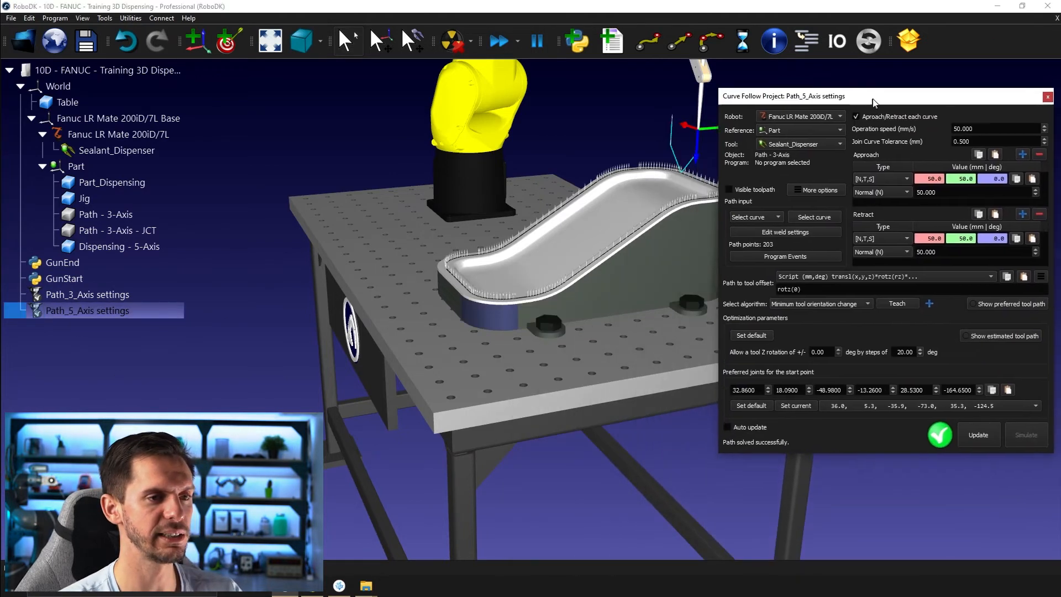
left_click(830, 215)
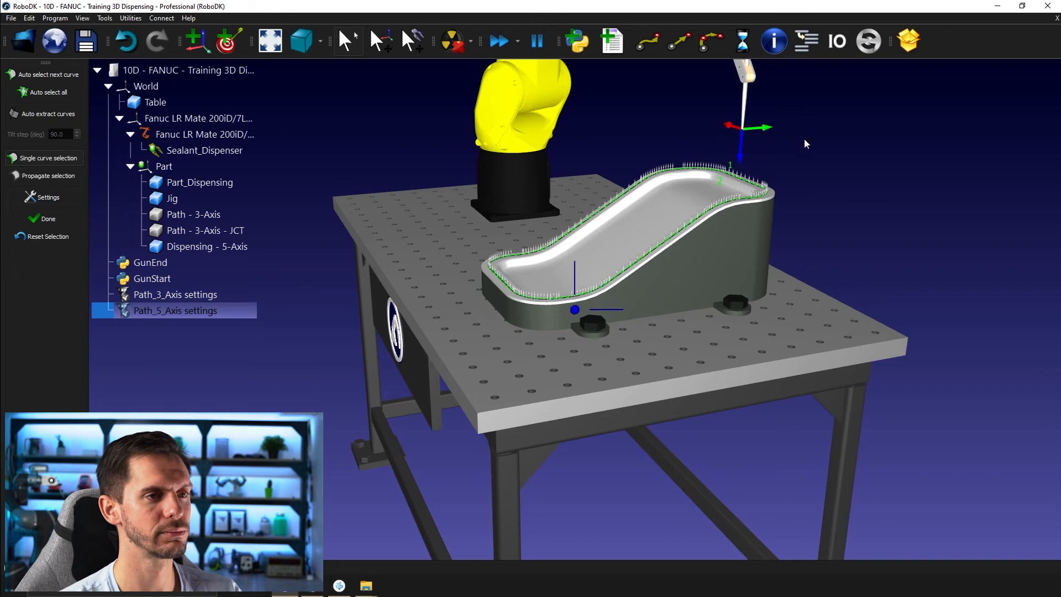
left_click(750, 182)
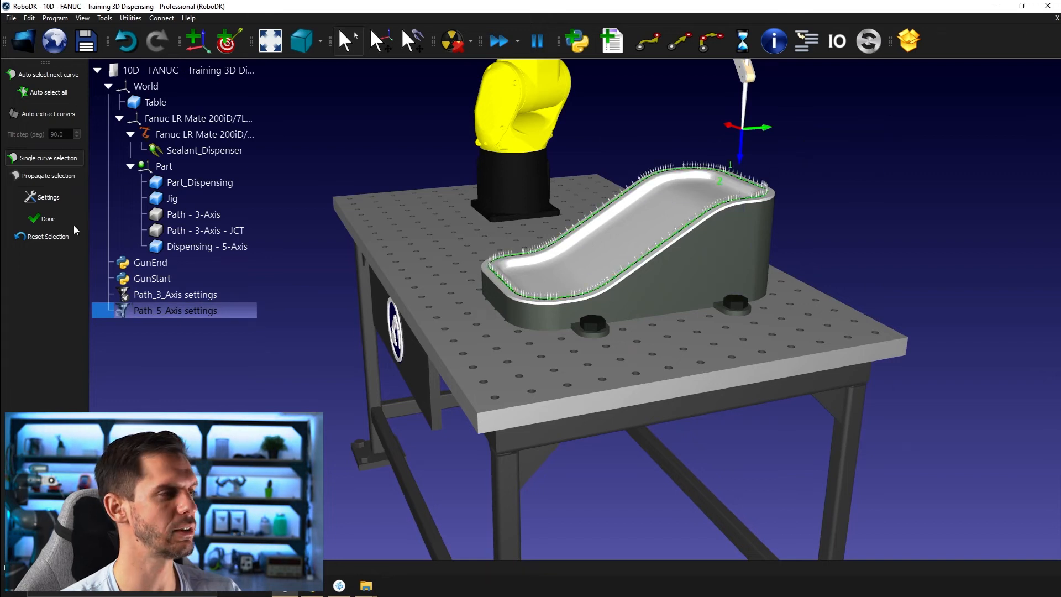
left_click(50, 218)
left_click_drag(591, 328, 562, 333)
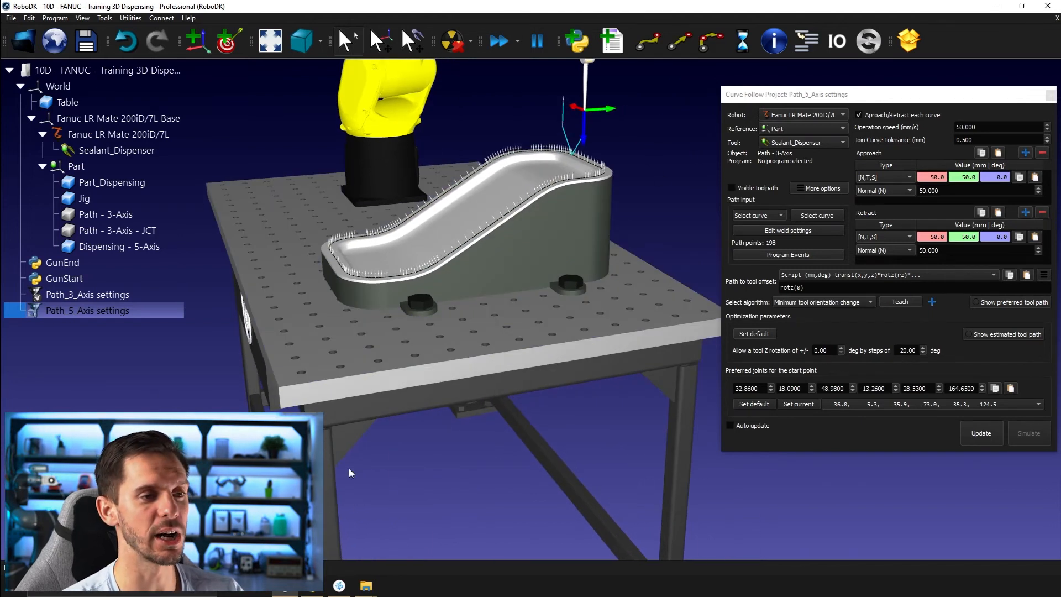
Update the Path_5_Axis project to generate its program, then start its simulation and restart it from the beginning
left_click(975, 432)
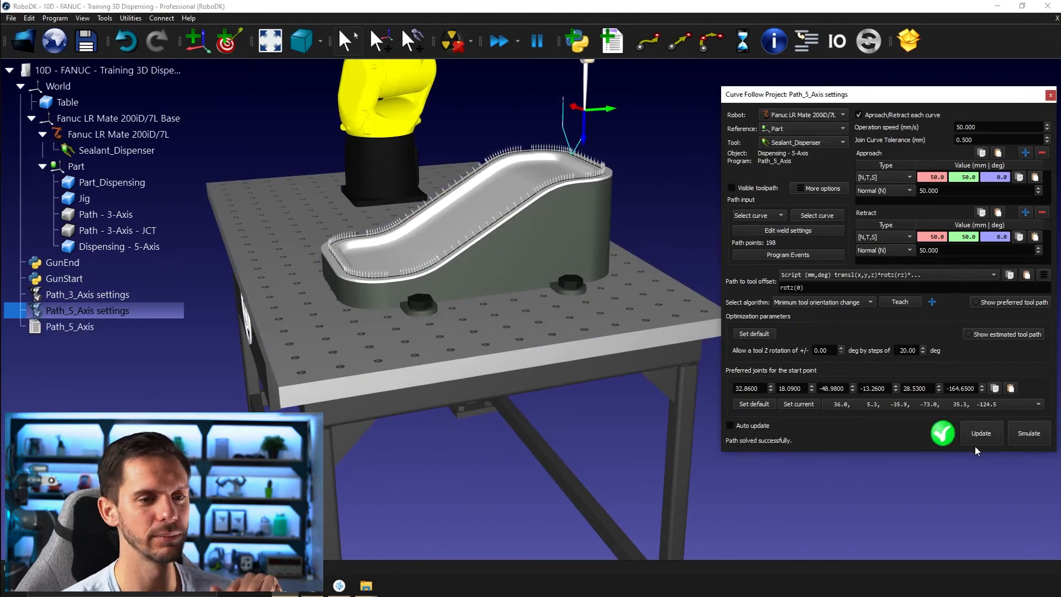
left_click(1015, 430)
scroll(616, 235, "up", 3)
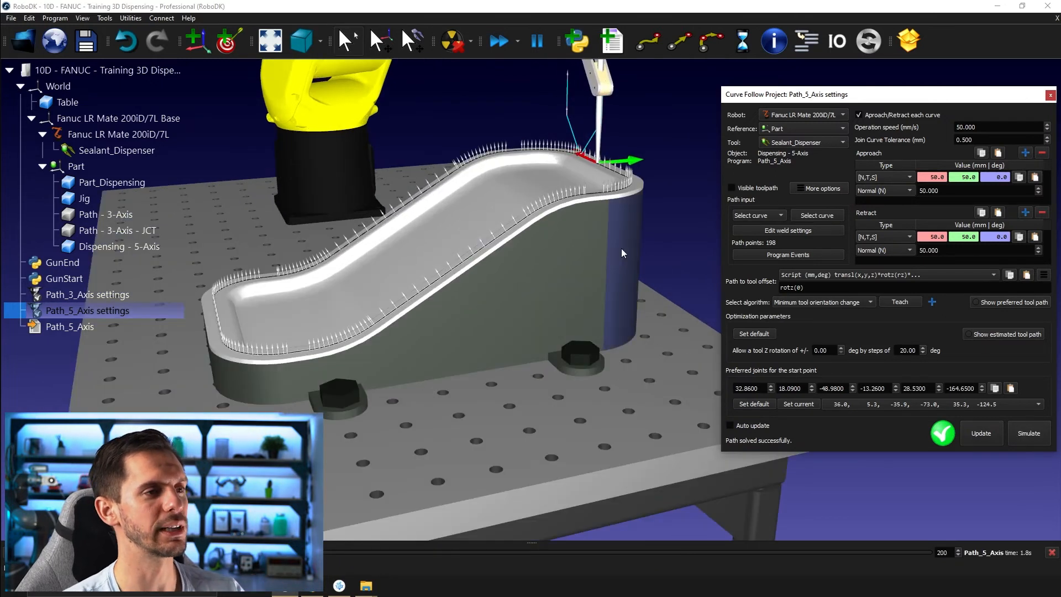
left_click(612, 284)
left_click(1032, 433)
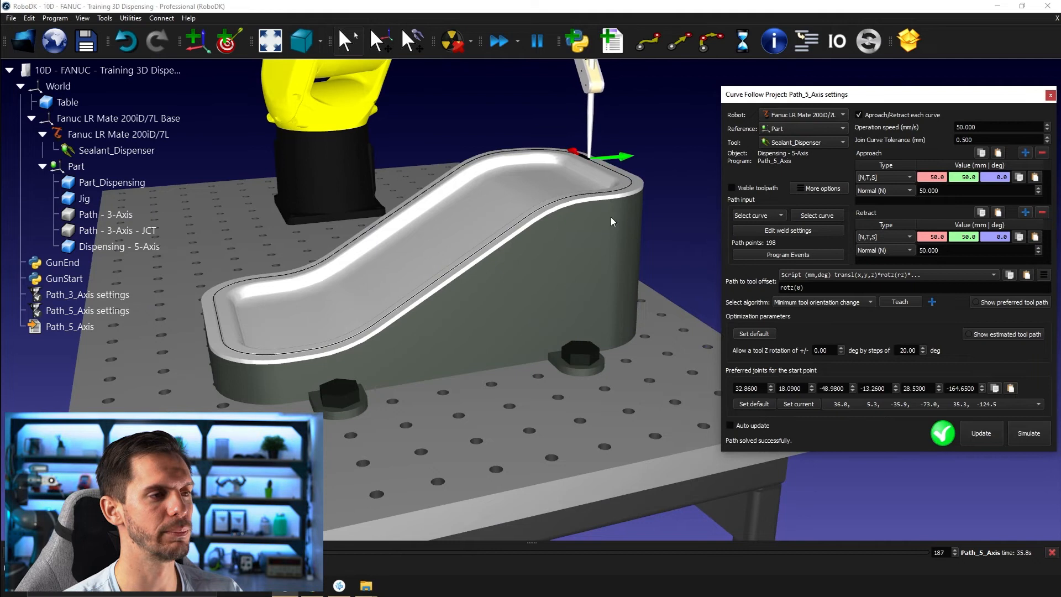
Examine the tool's orientation during the simulated 5-axis dispensing motion around the whole curve
left_click_drag(603, 264, 542, 322)
right_click_drag(542, 322, 586, 235)
scroll(583, 209, "up", 2)
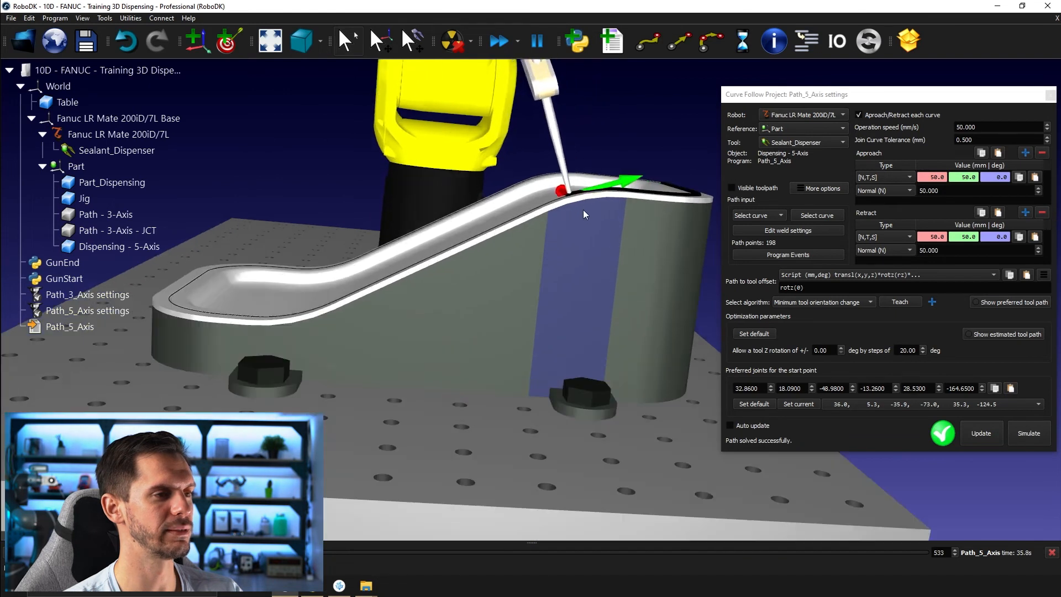
scroll(574, 215, "down", 3)
middle_click_drag(525, 242, 572, 251)
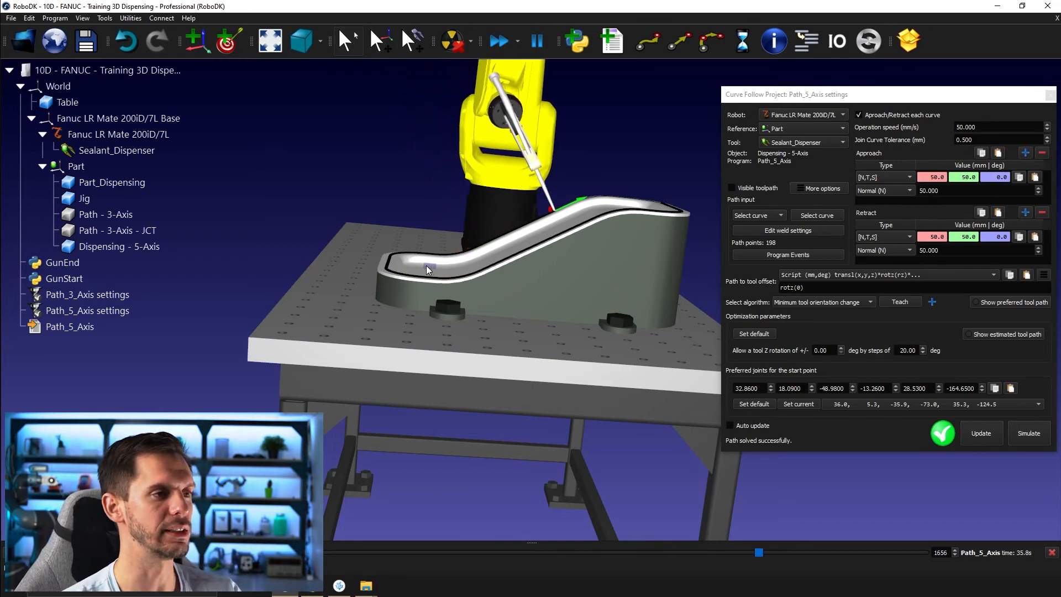
mouse_move(426, 265)
left_mouse_down()
mouse_move(499, 273)
mouse_move(456, 320)
left_mouse_up()
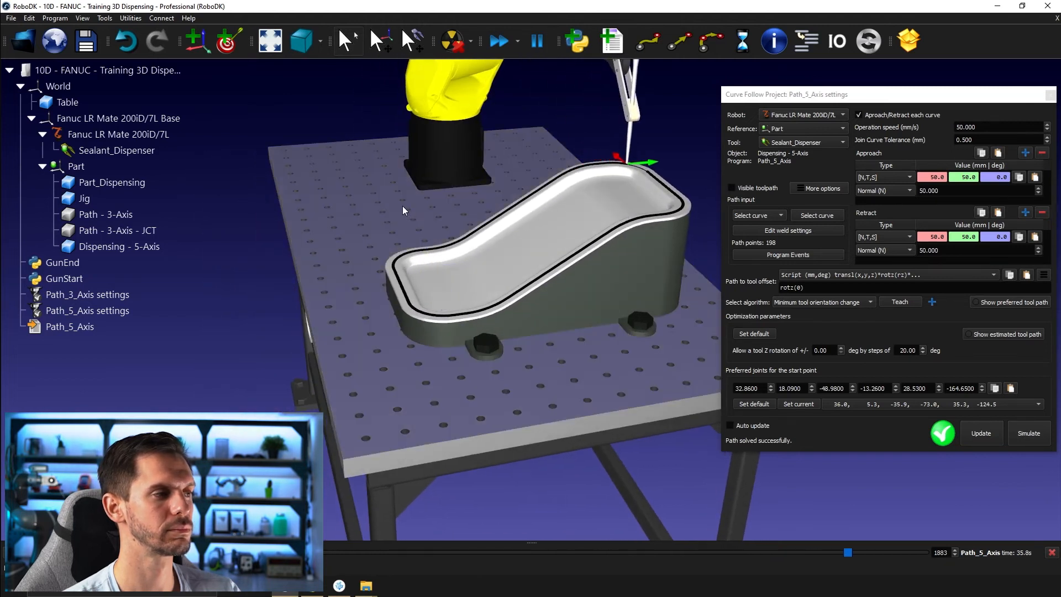
scroll(399, 210, "down", 2)
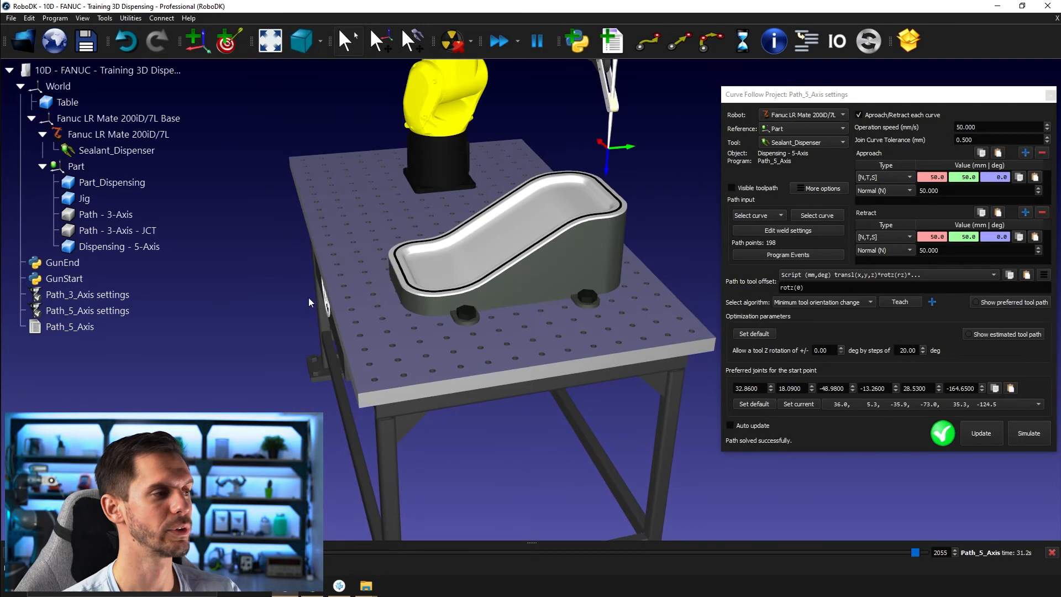
Update the Path_3_Axis settings project to regenerate the 3-axis program
left_click(123, 295)
right_click(124, 295)
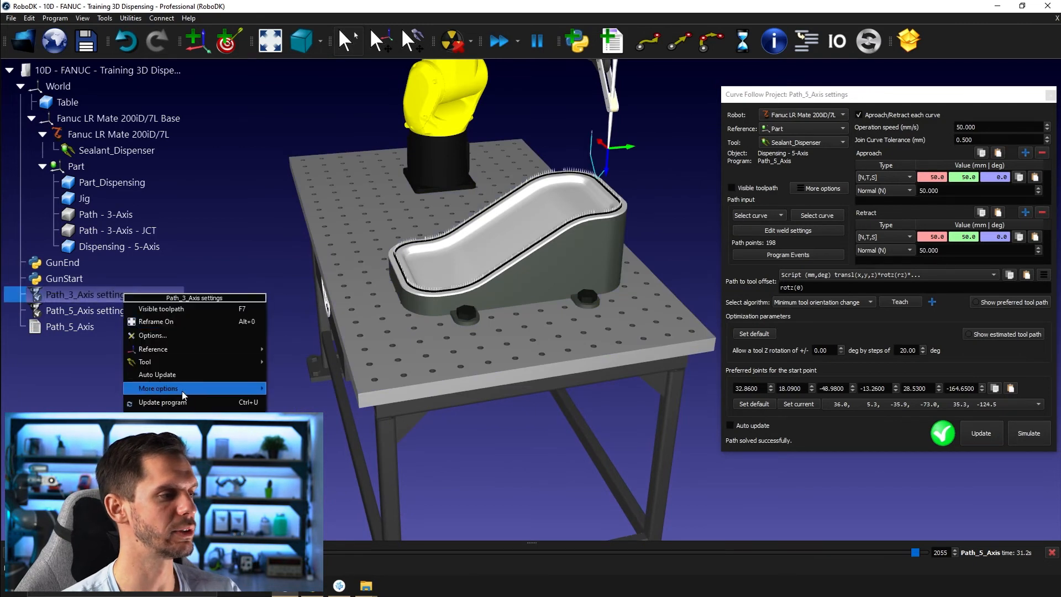
left_click(181, 406)
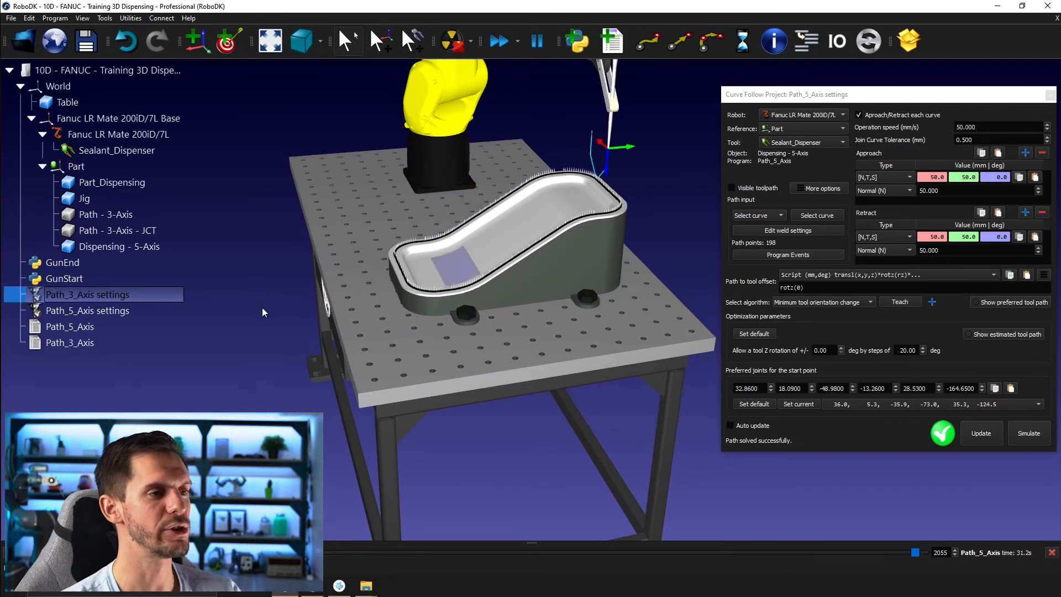
Run the Path_3_Axis program and then the Path_5_Axis program to compare their tool orientations on the slope
left_click(89, 344)
left_click_drag(373, 327, 392, 268)
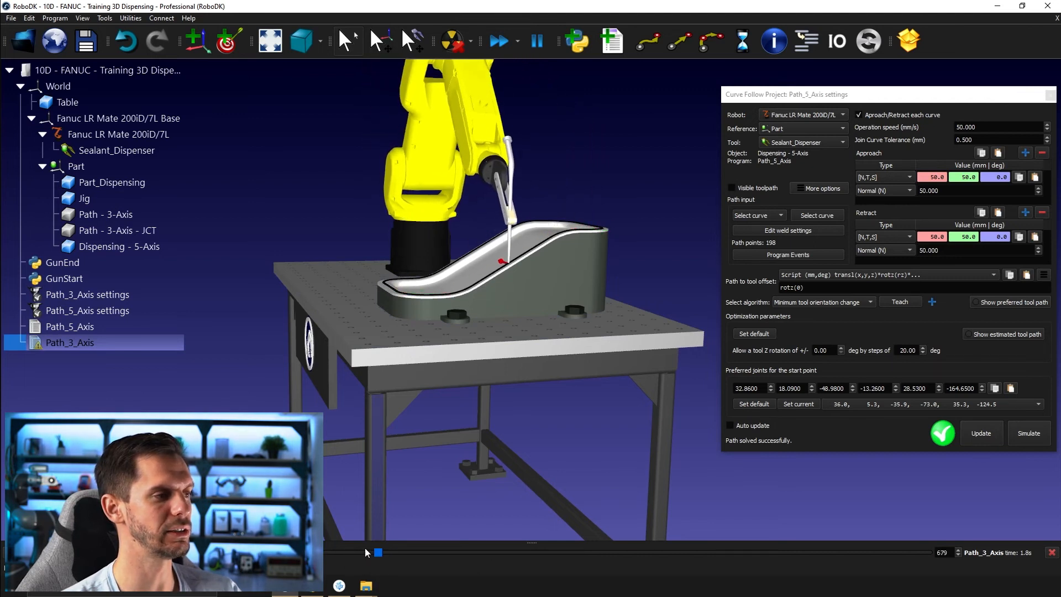
double_click(86, 327)
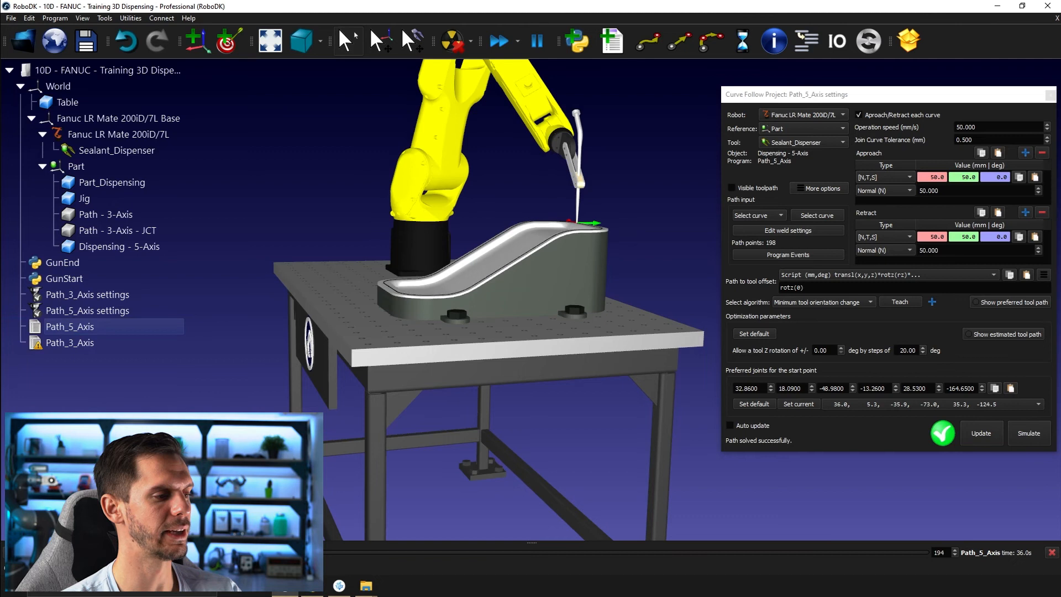